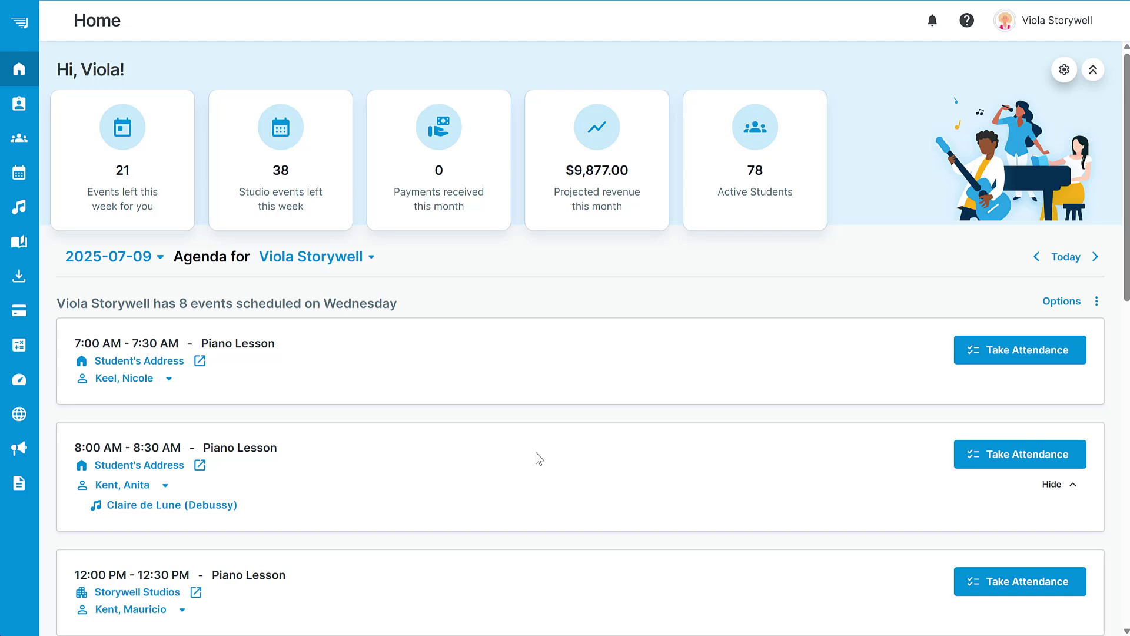
Open the business settings and display the studio's booking and cancellation policies.
left_click(1047, 16)
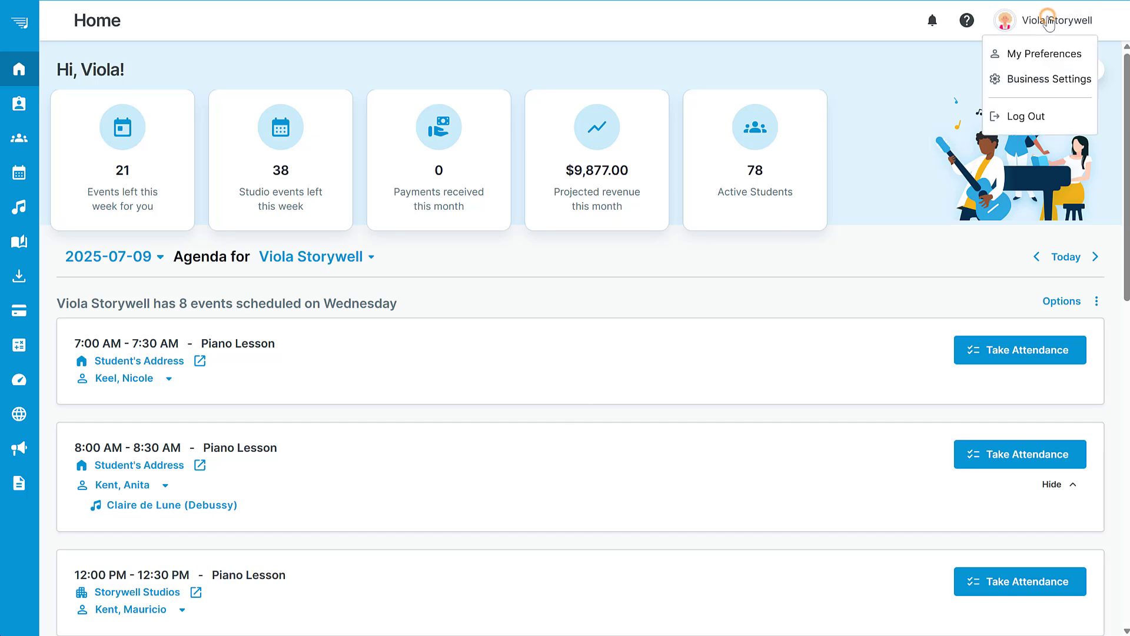
left_click(1042, 78)
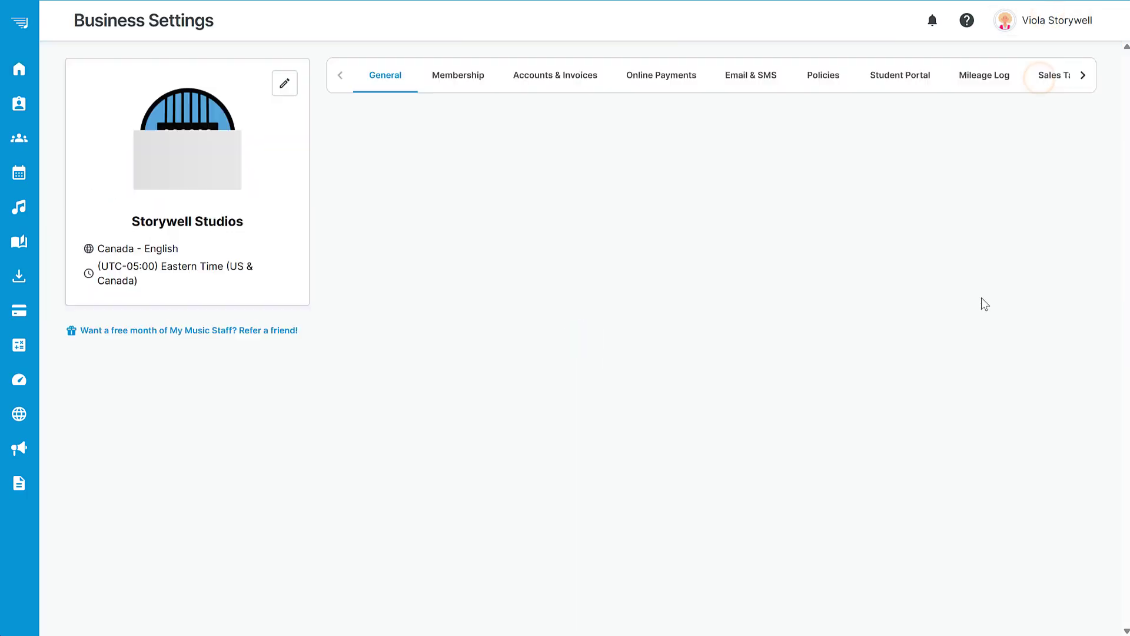
left_click(837, 75)
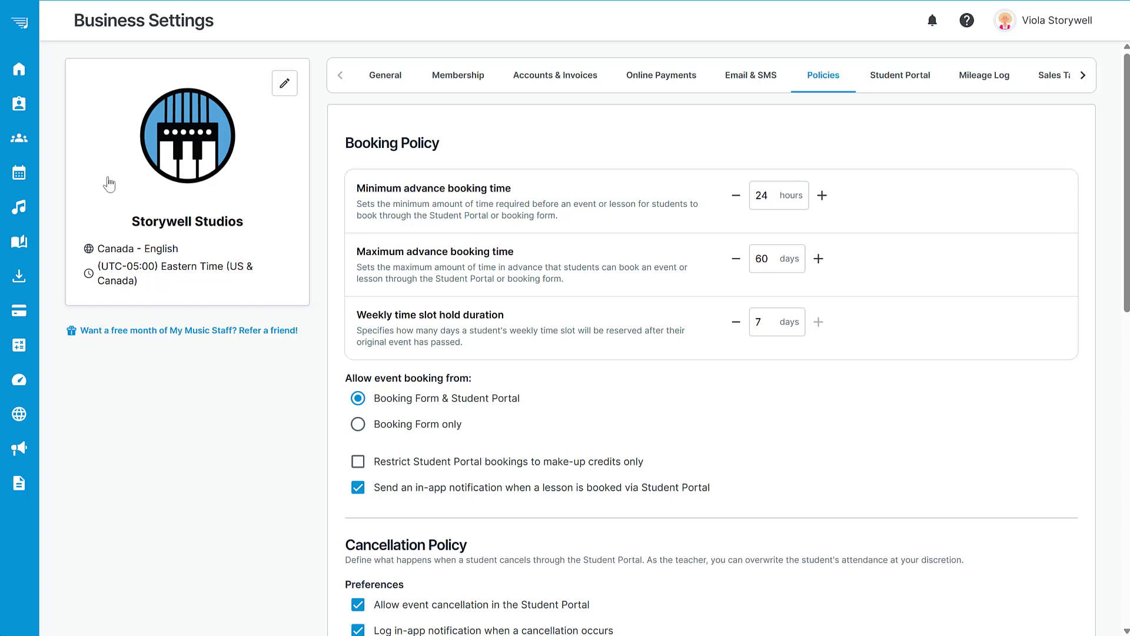
Start a new calendar event on August 1, 2025 that allows online booking for a maximum of 10 students.
left_click(33, 175)
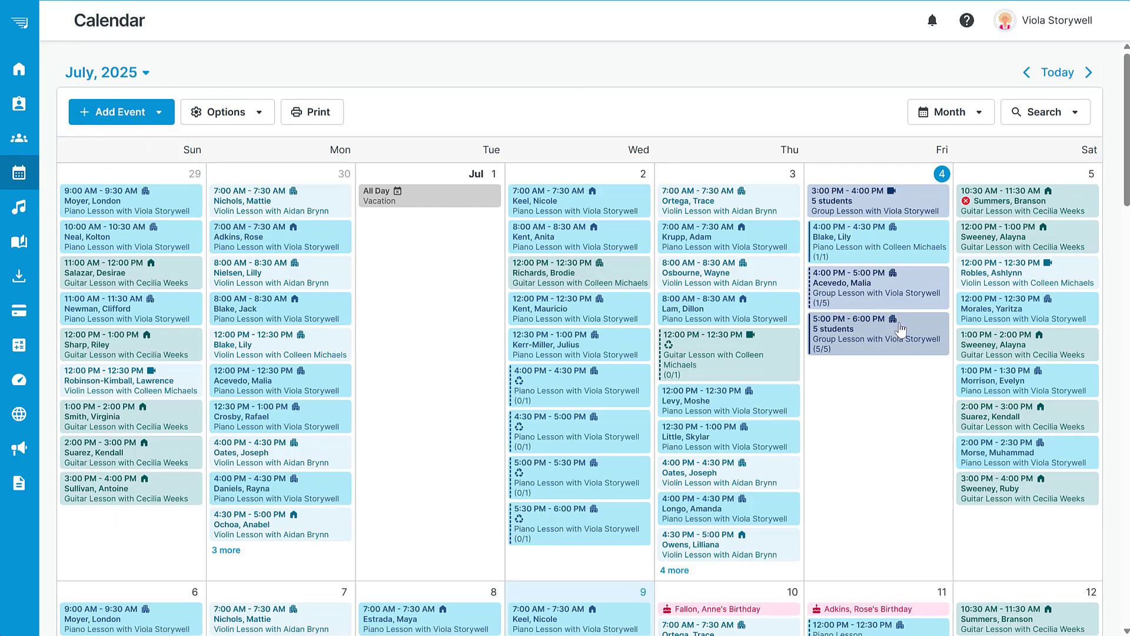
left_click(1089, 72)
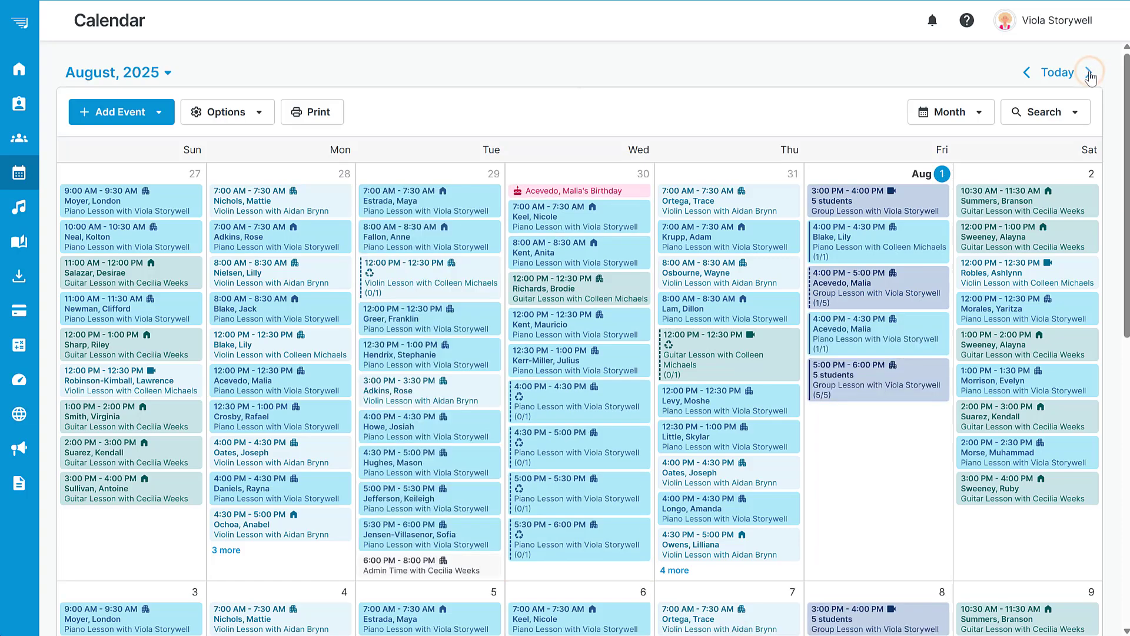
left_click(858, 462)
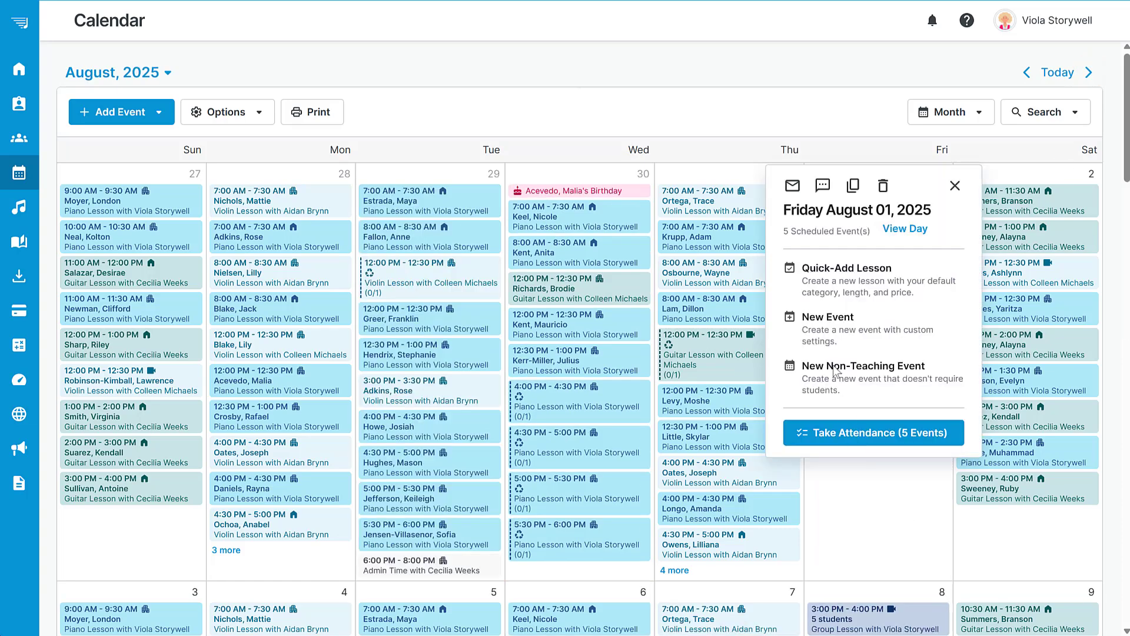
left_click(821, 324)
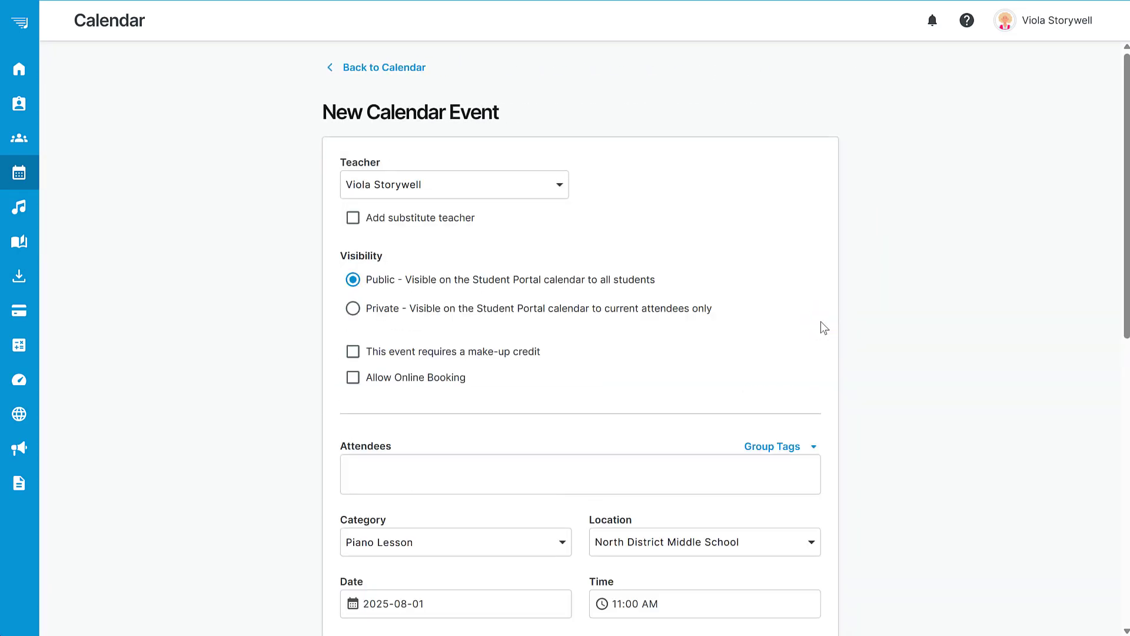
left_click(353, 376)
left_click(359, 425)
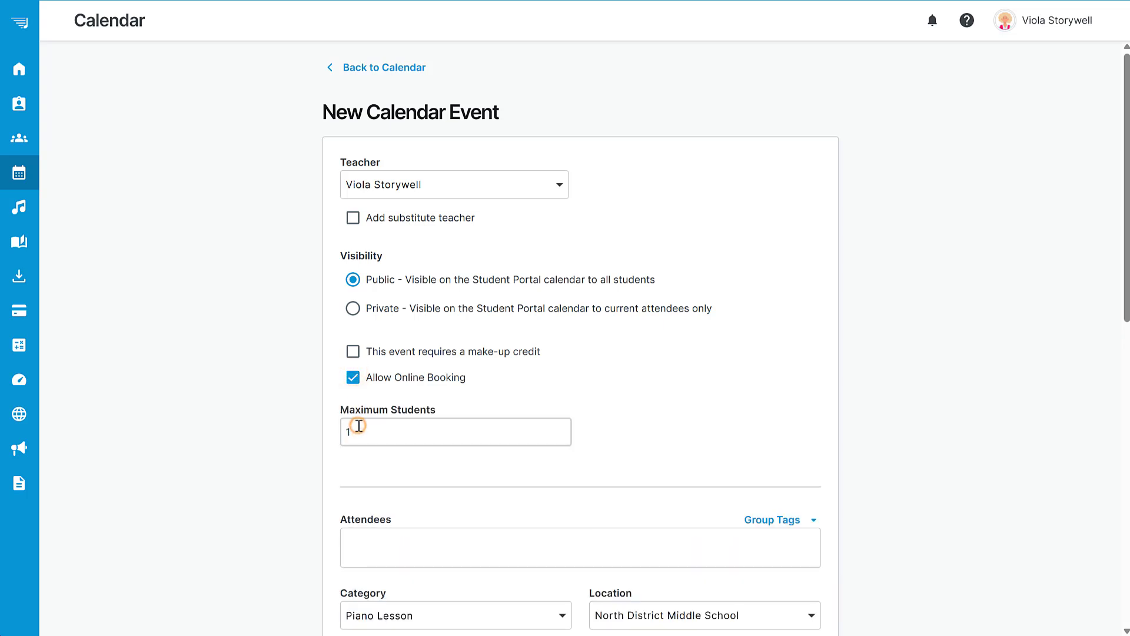
type("0")
Set the event's category to Voice Lesson and save the event.
left_click_drag(1124, 194, 1113, 406)
left_click(530, 133)
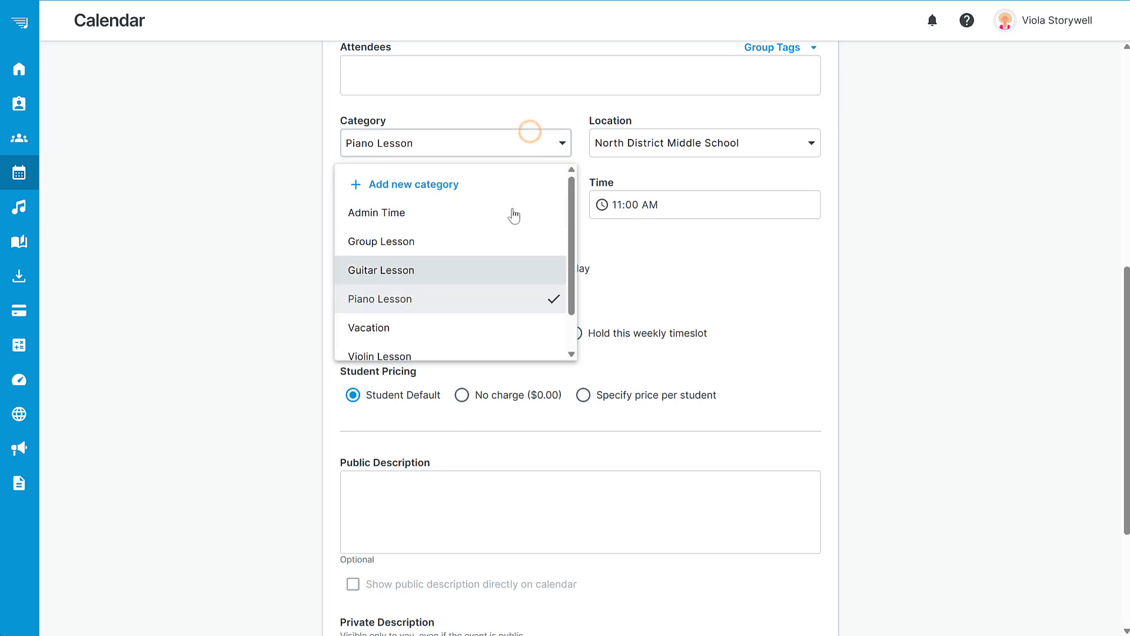
scroll(514, 217, "down", 2)
left_click(481, 343)
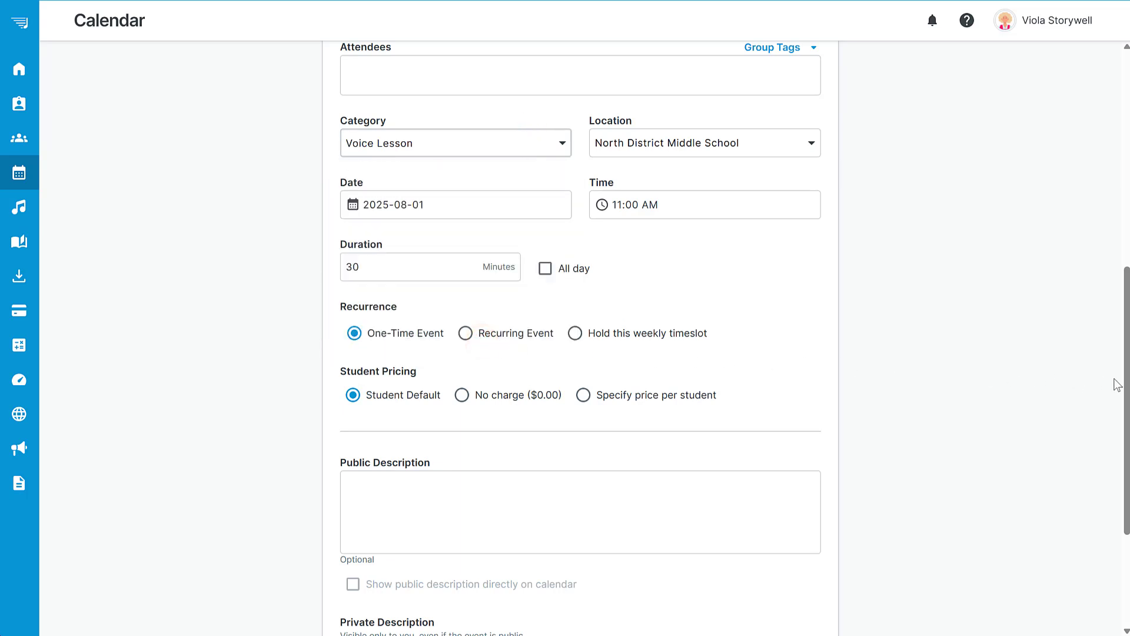
scroll(1116, 384, "down", 3)
left_click(789, 569)
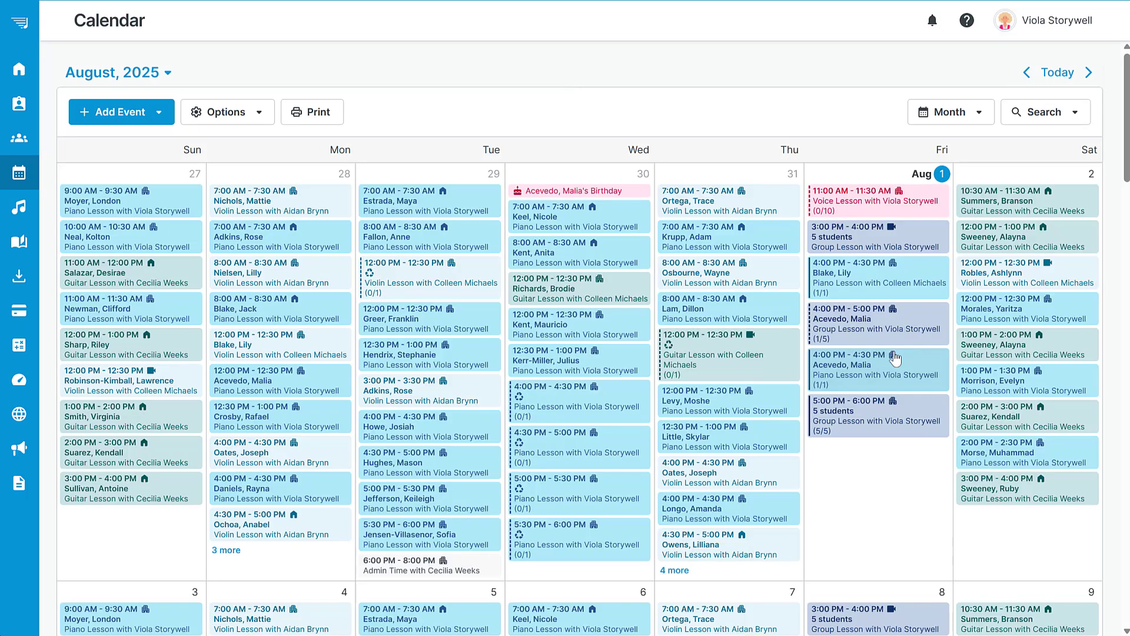
Add a Book from Calendar form block above the hero section of the website's Home page.
left_click(118, 425)
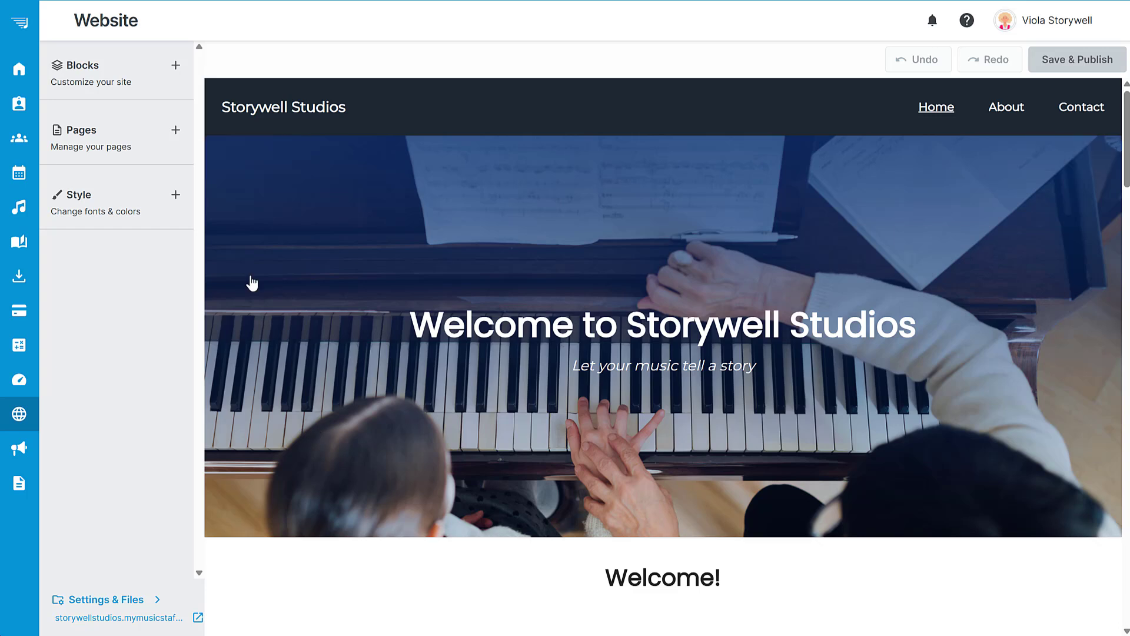
left_click(168, 66)
left_click(173, 304)
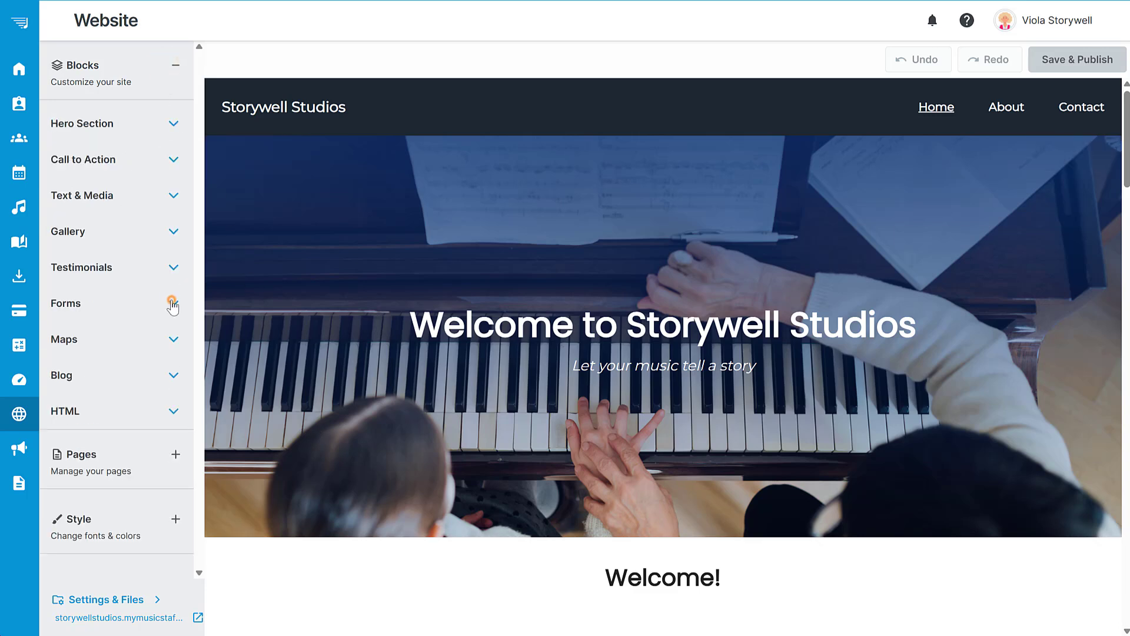
left_click_drag(199, 153, 197, 270)
left_click_drag(95, 314, 344, 168)
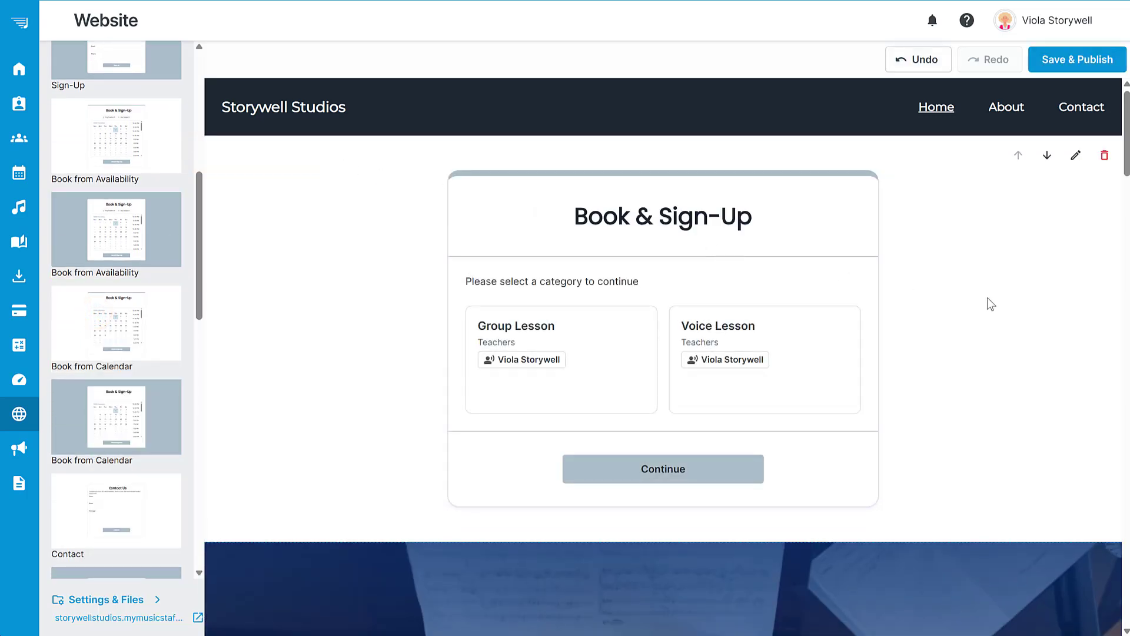
Review the booking form's General, Extra Fields and Confirmation settings, briefly switching Filter Categories on and off.
left_click(1075, 155)
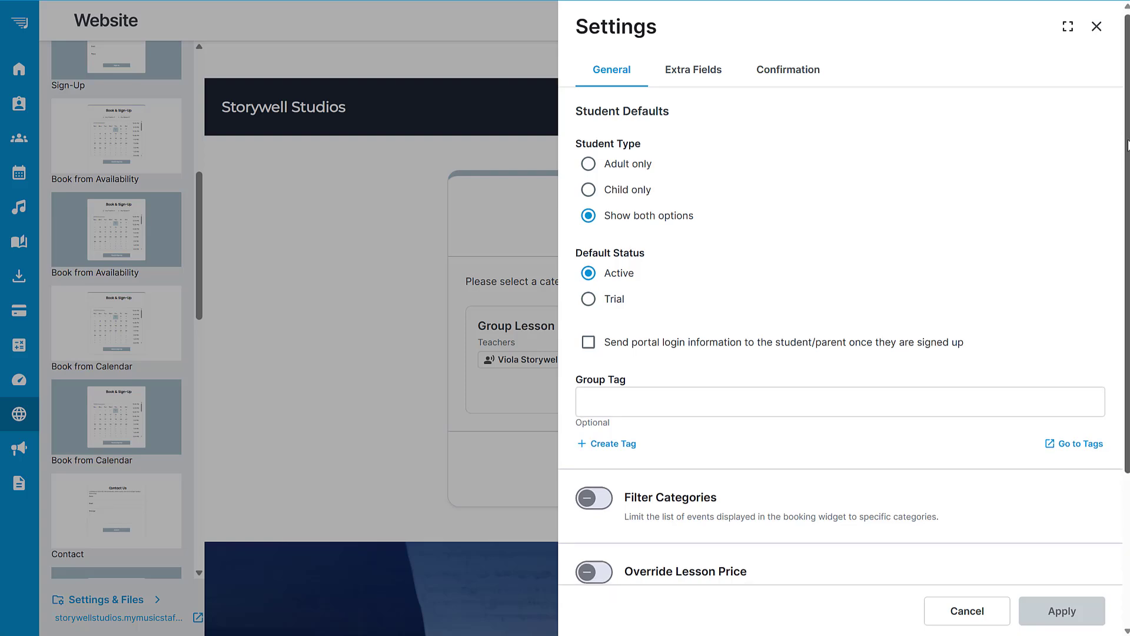
scroll(1063, 374, "down", 3)
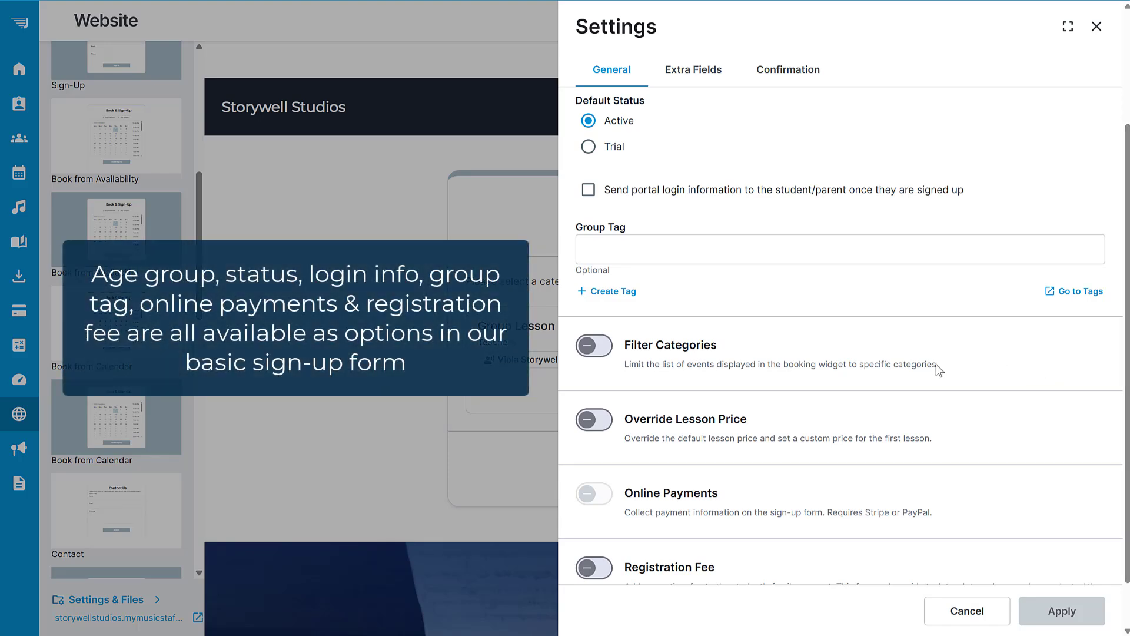
left_click(612, 349)
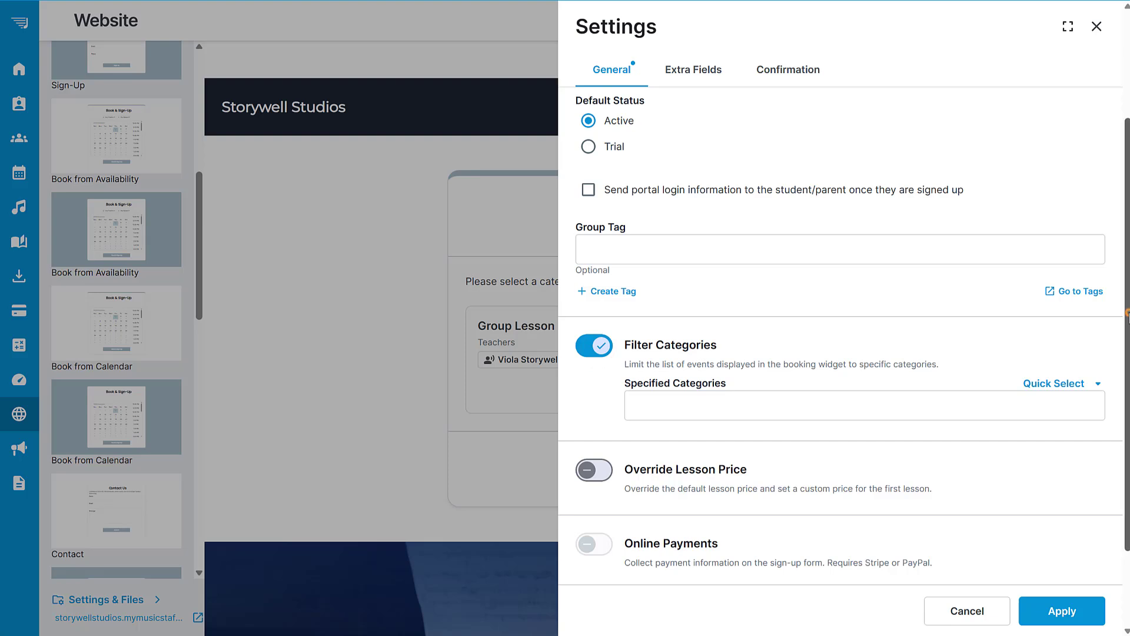
scroll(1107, 389, "down", 3)
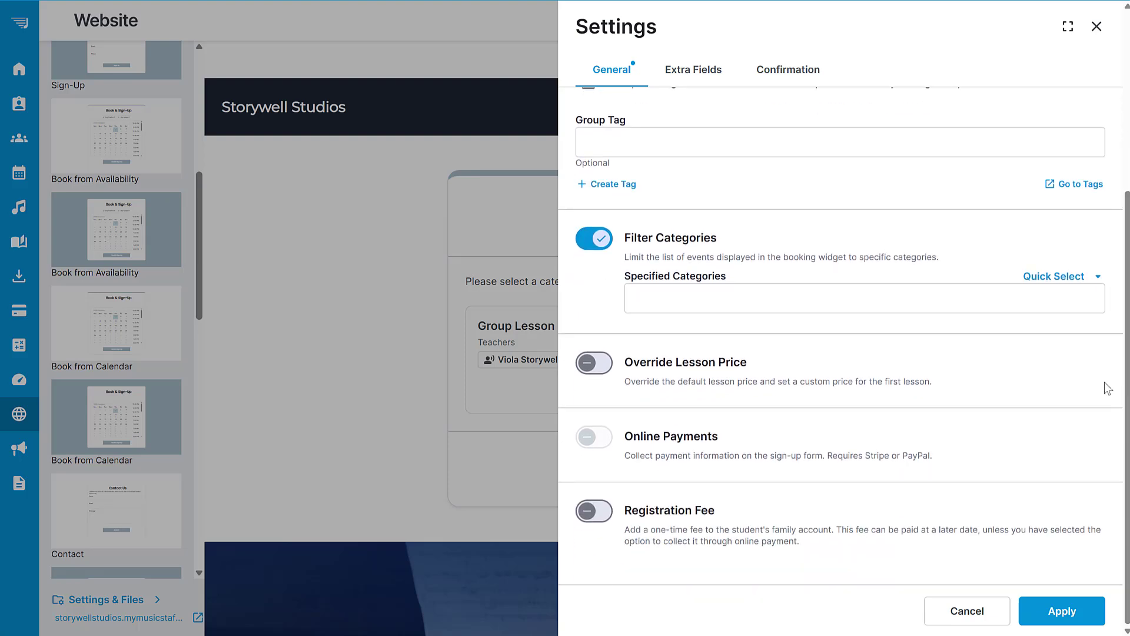
left_click(584, 239)
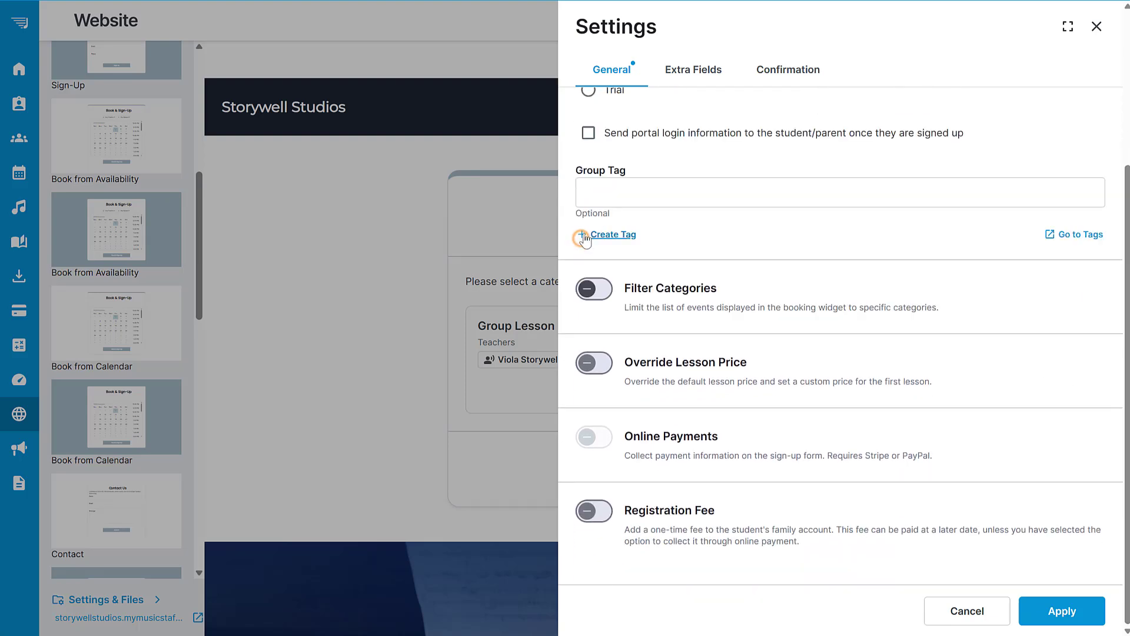
left_click(690, 71)
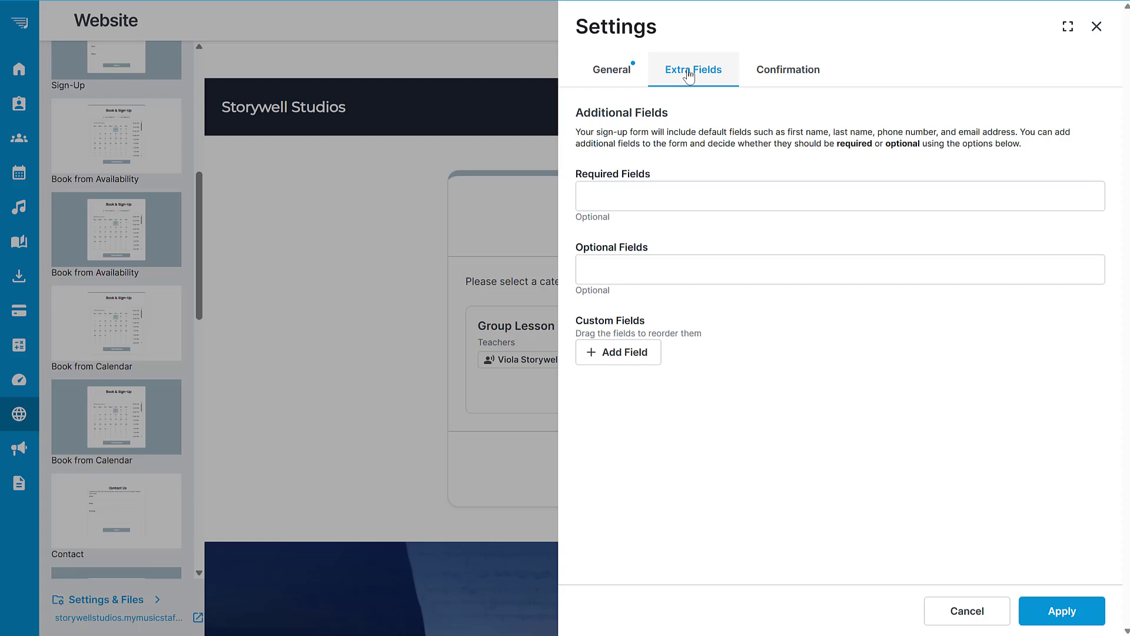
left_click(818, 71)
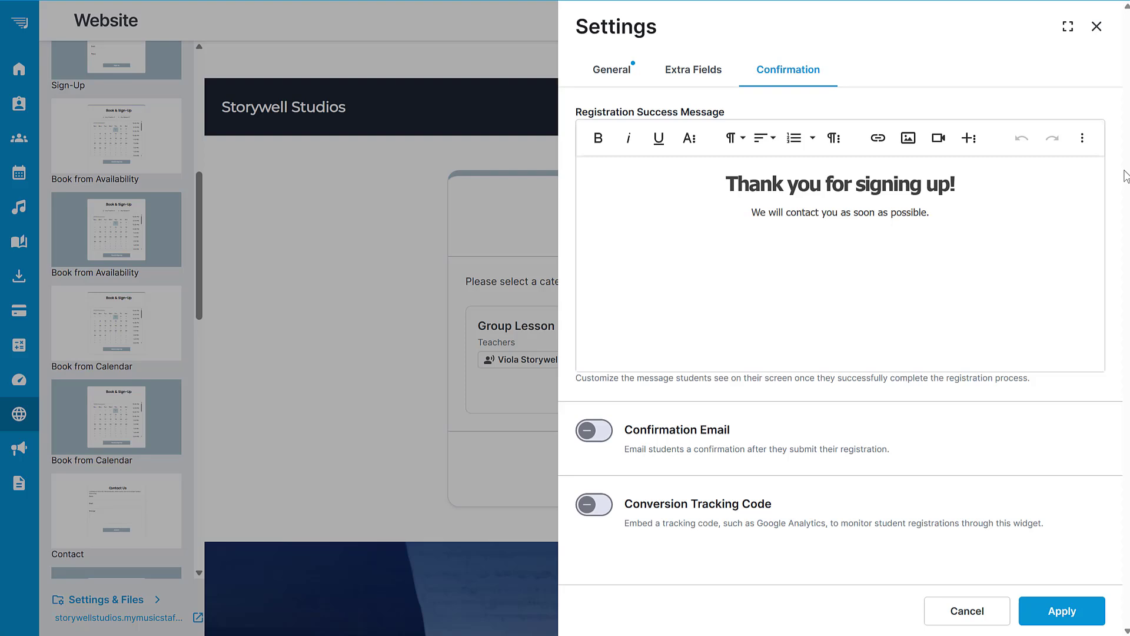
Apply the booking form's settings and publish the website changes.
left_click(1060, 610)
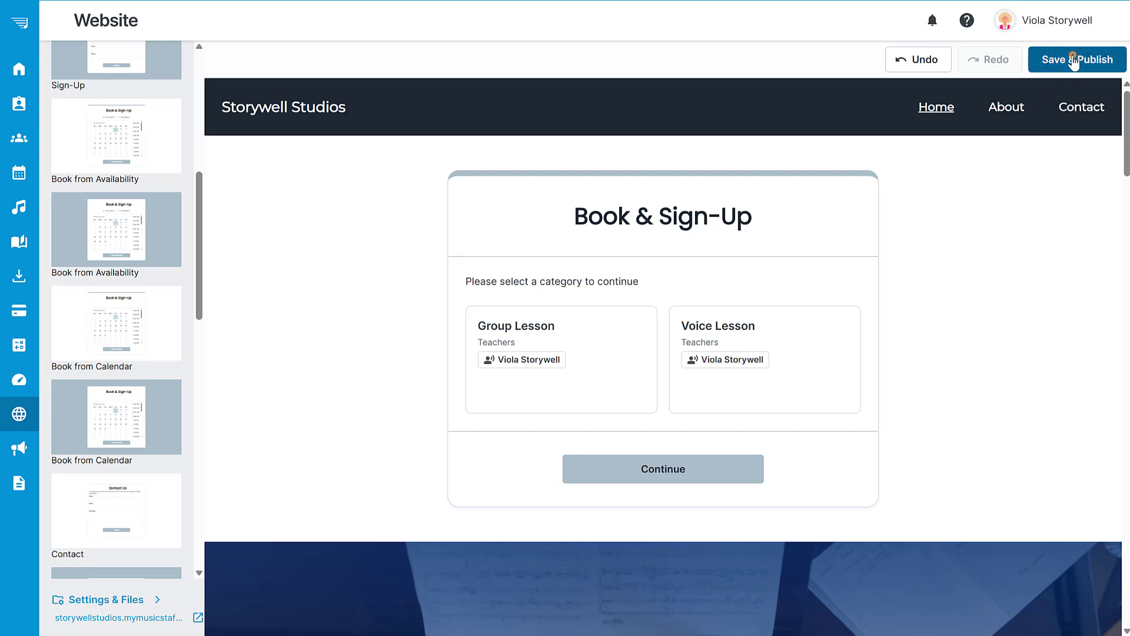
left_click(1097, 60)
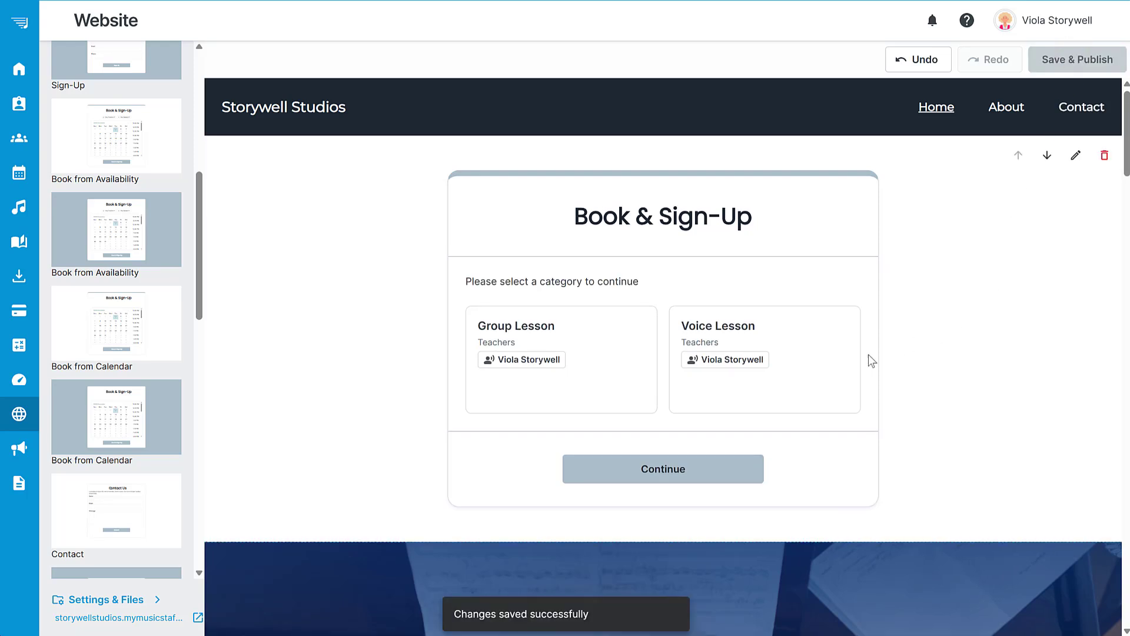
Open the live website and preview booking the 11:00 AM Voice Lesson through to the student and parent info page.
left_click(97, 619)
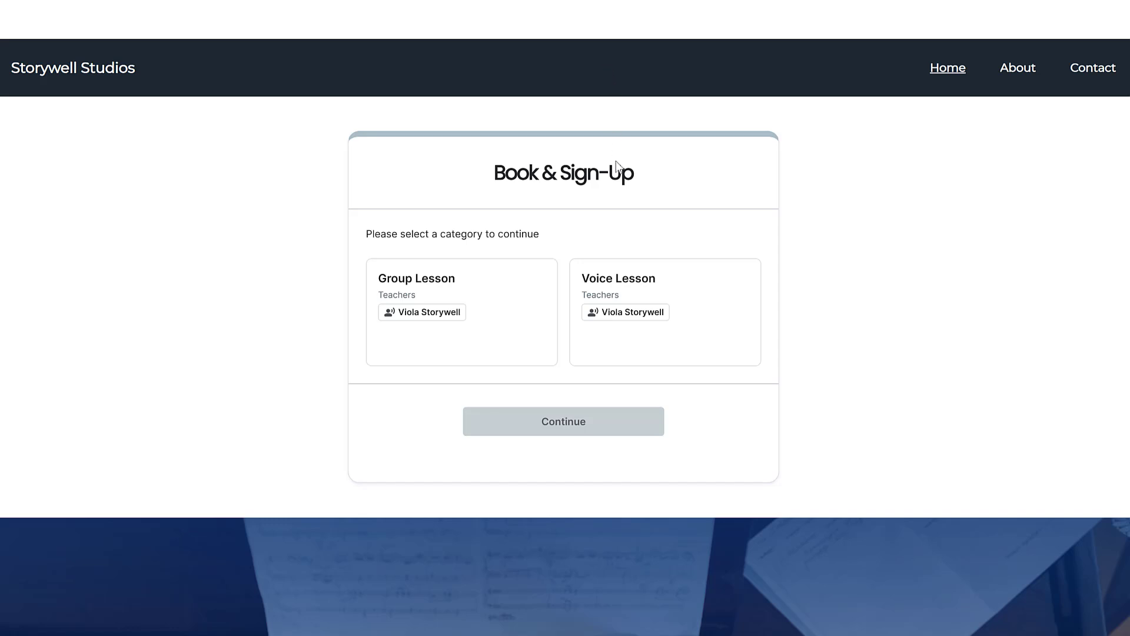
left_click(630, 277)
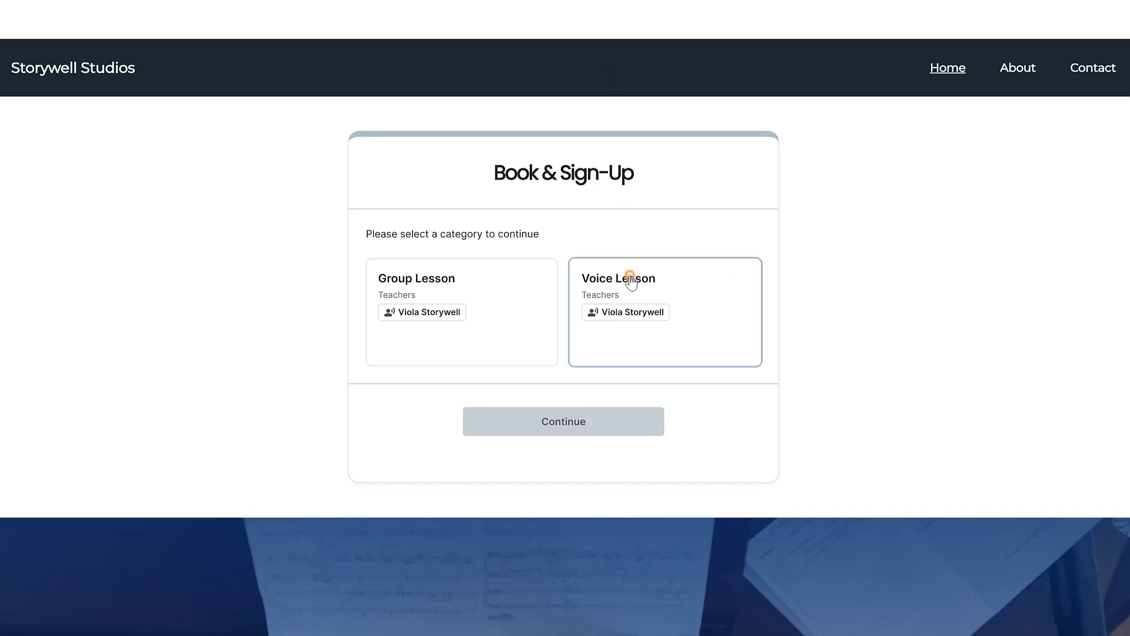
left_click(560, 420)
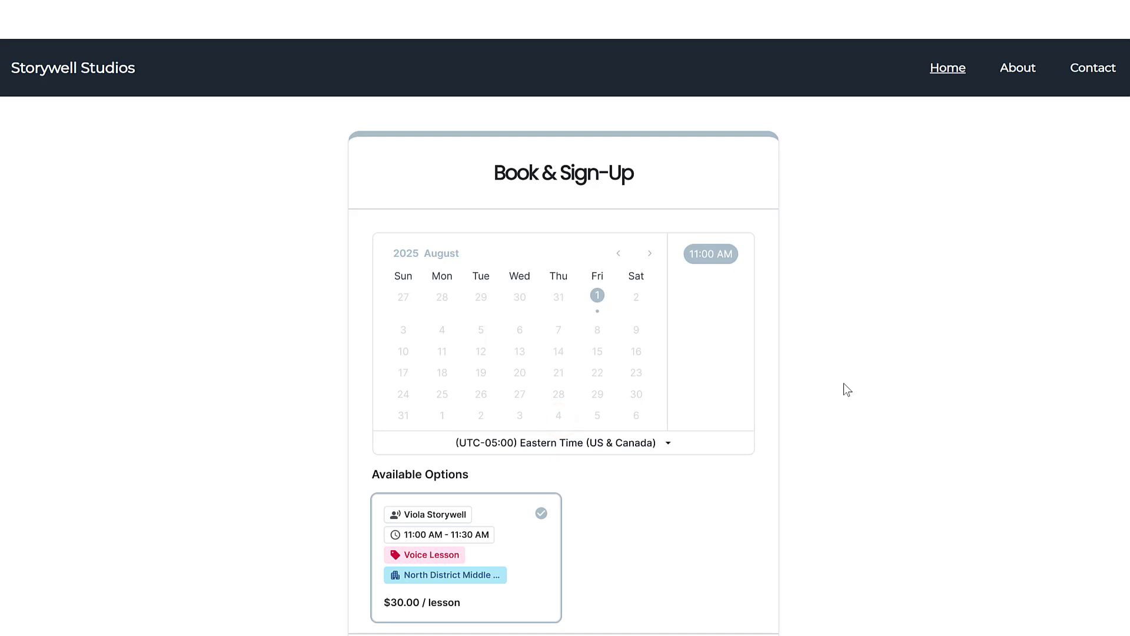
scroll(1119, 147, "down", 2)
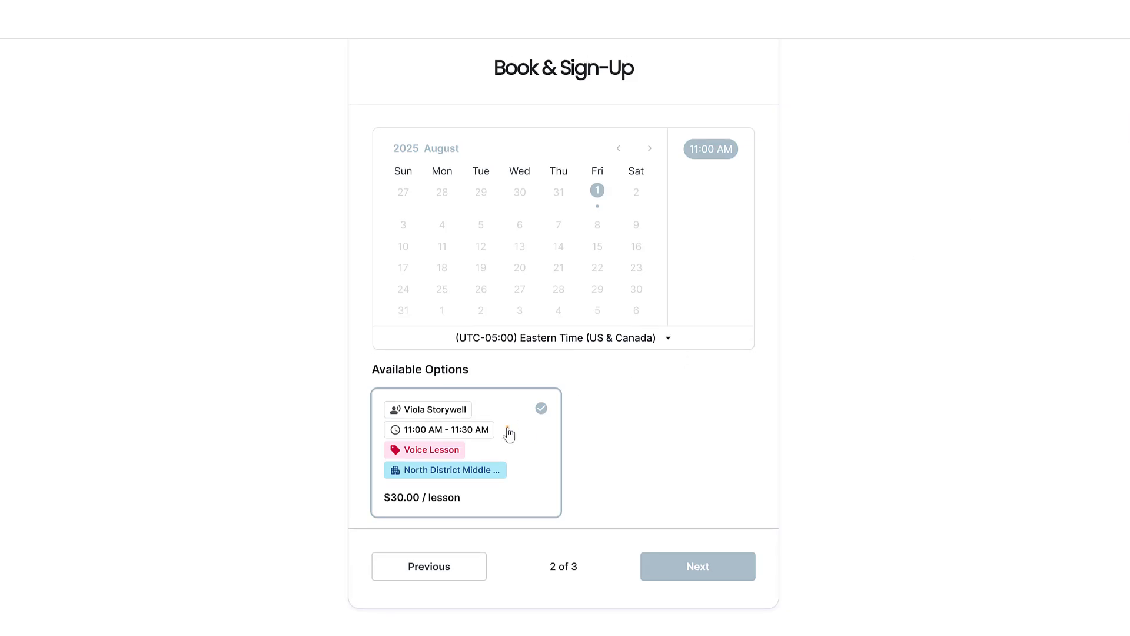
left_click(508, 426)
left_click(695, 567)
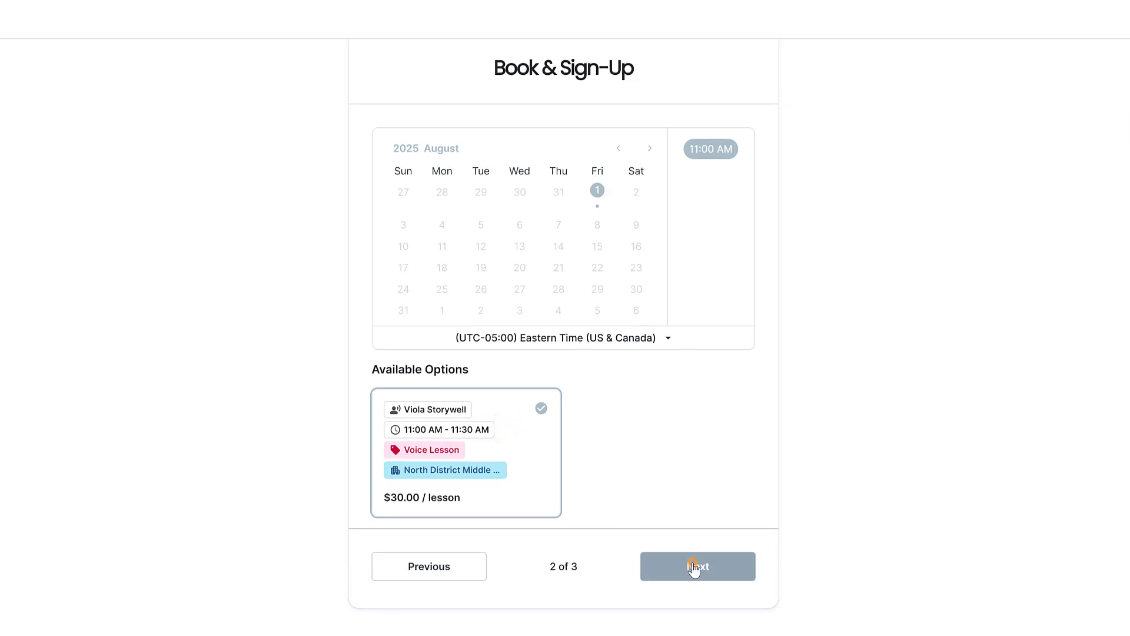
scroll(1125, 139, "down", 4)
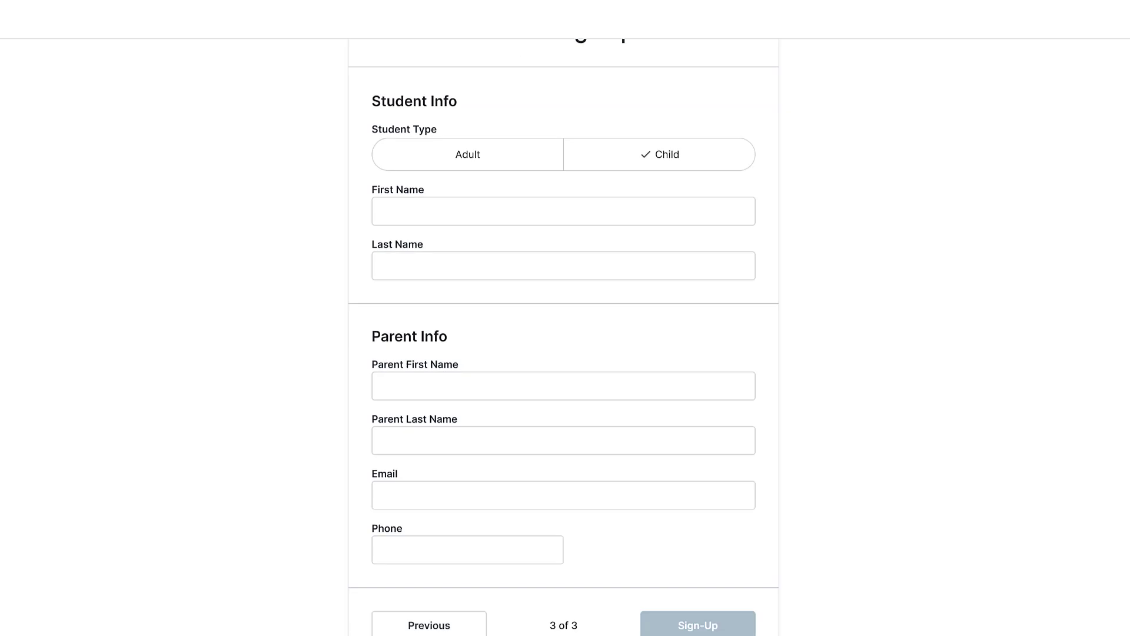
scroll(565, 336, "up", 5)
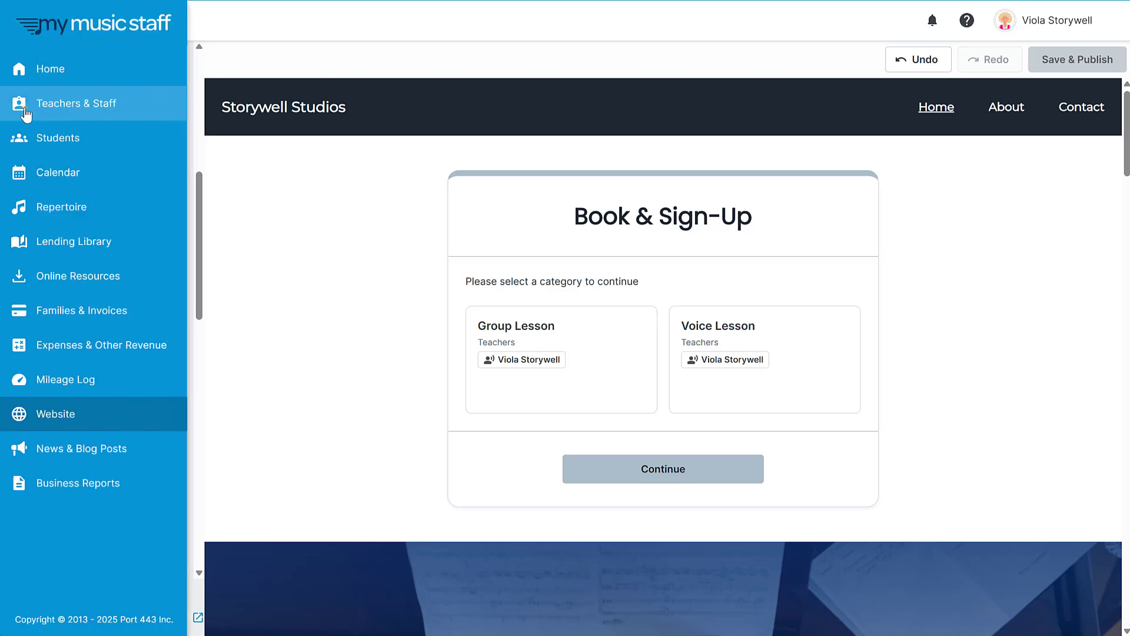
In the booking and availability settings of the teacher with the Piano Lesson default category, set the buffer time to 15 minutes.
left_click(23, 105)
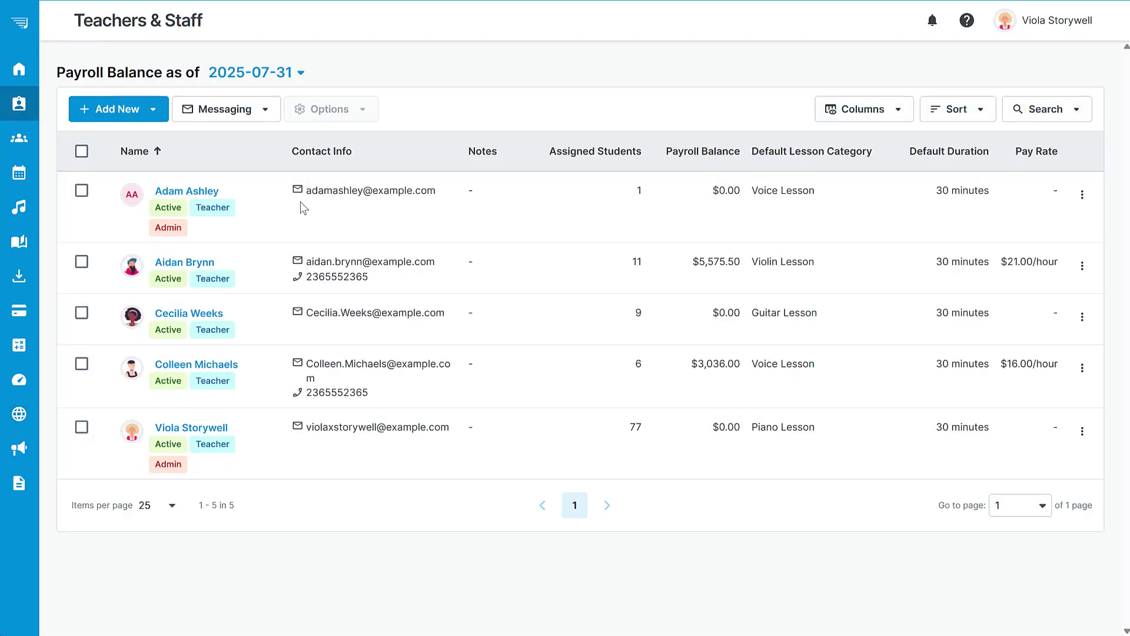
left_click(191, 427)
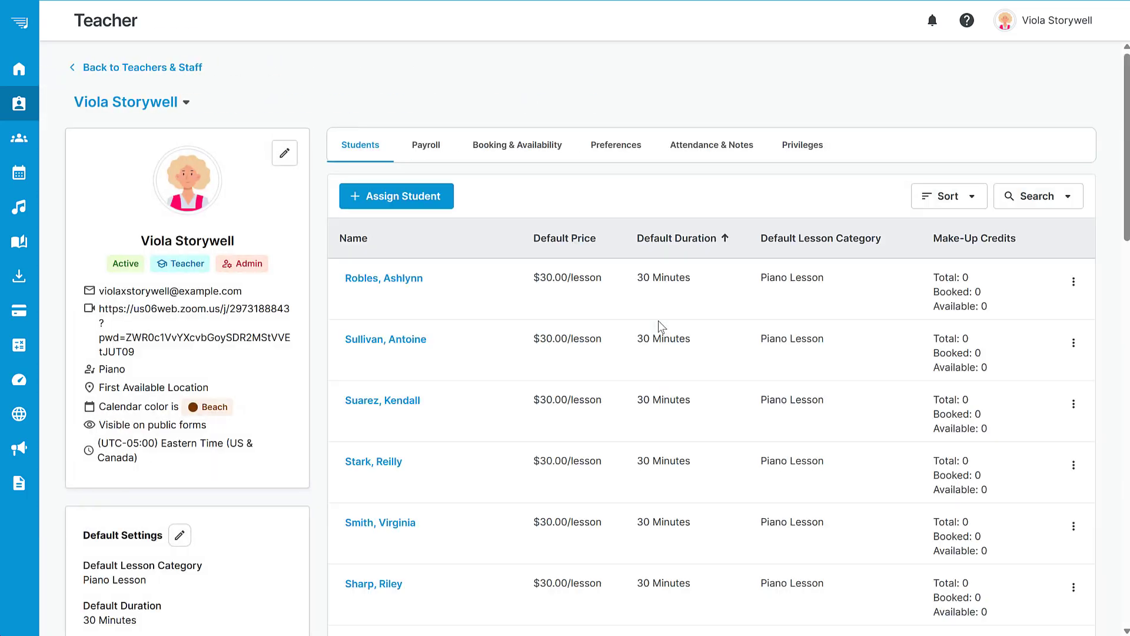
left_click(509, 146)
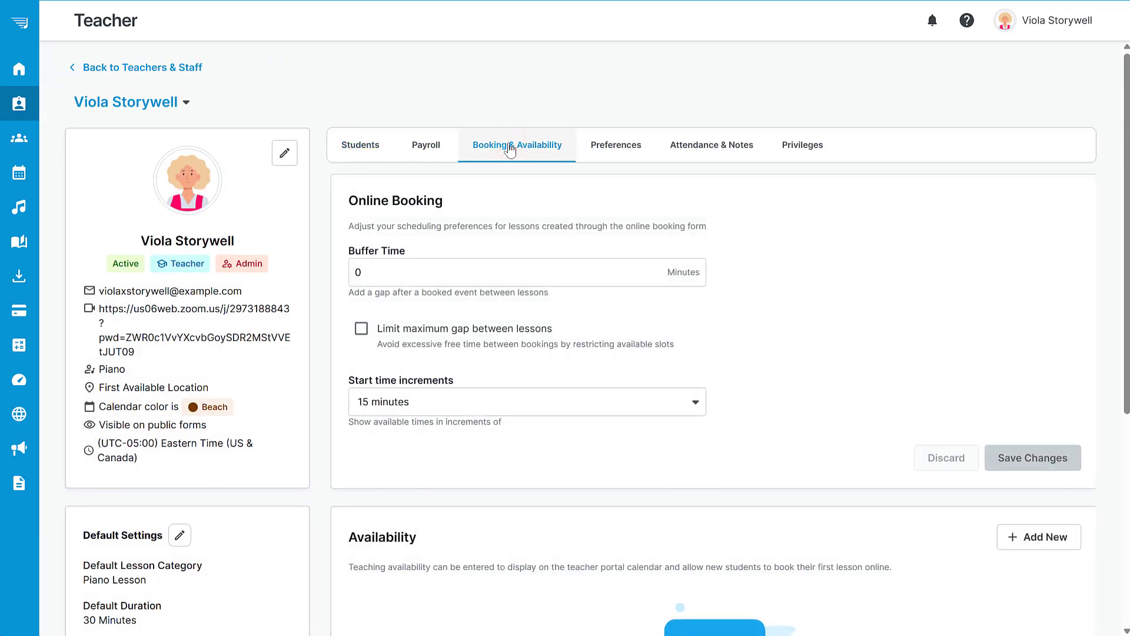
scroll(589, 338, "down", 2)
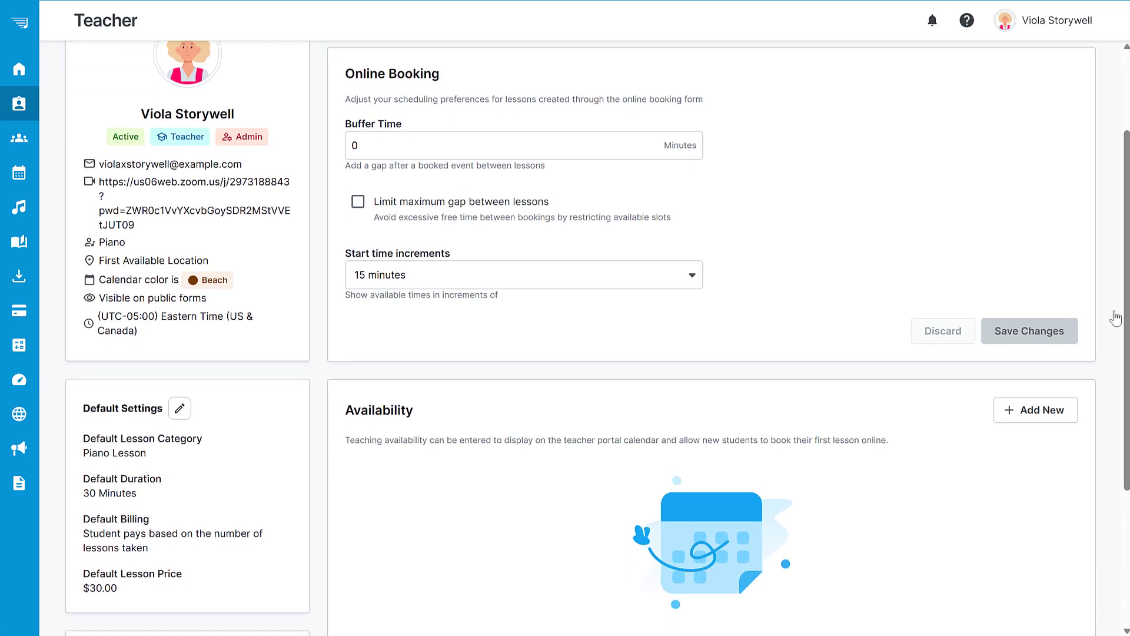
double_click(371, 144)
type("15")
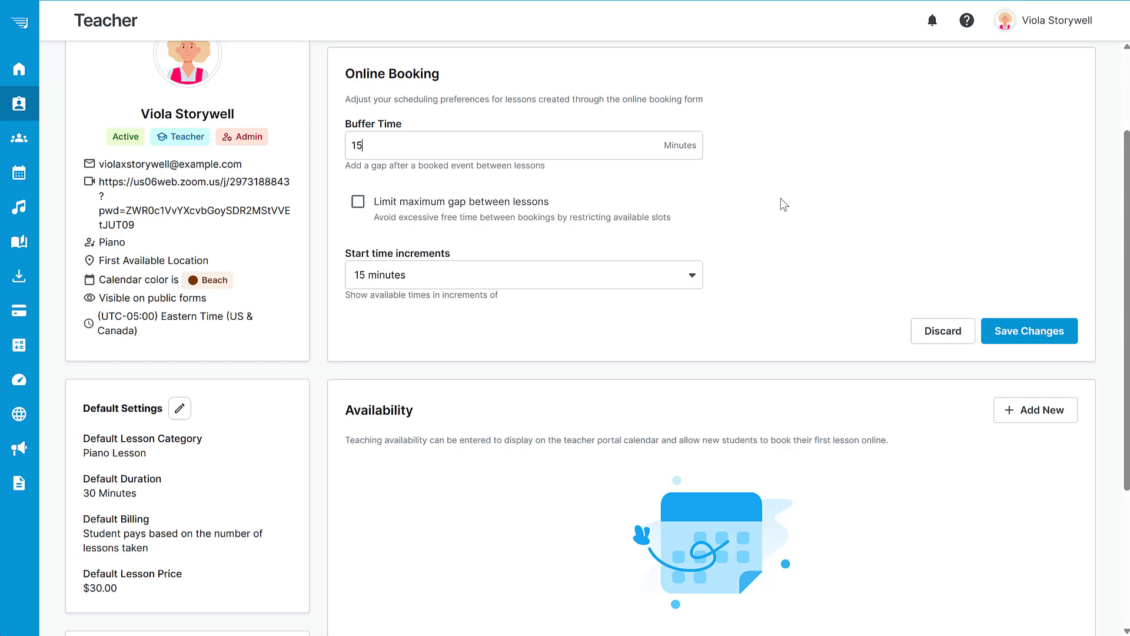
Limit the maximum gap between lessons to 60 minutes and save the online booking preferences.
left_click(358, 202)
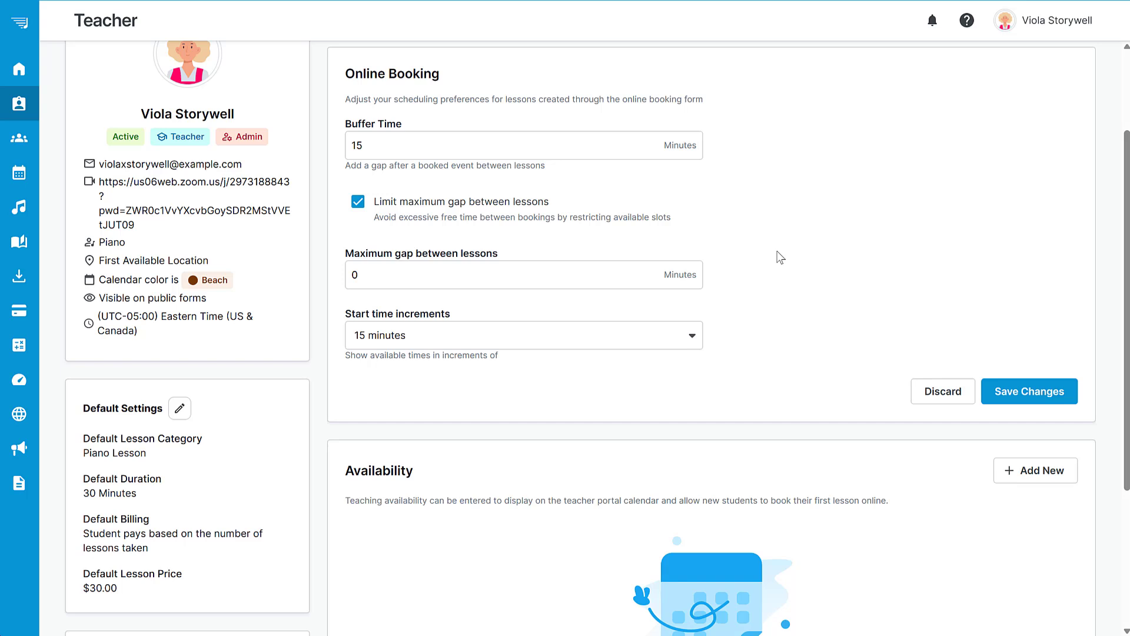
left_click_drag(402, 277, 292, 283)
type("60")
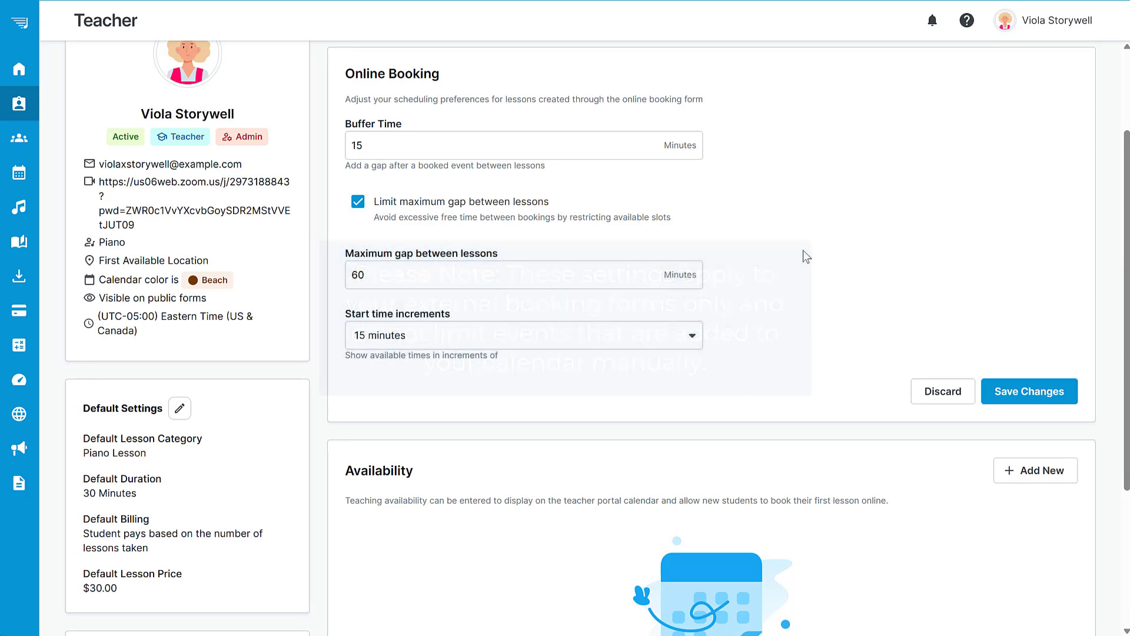
left_click(1023, 396)
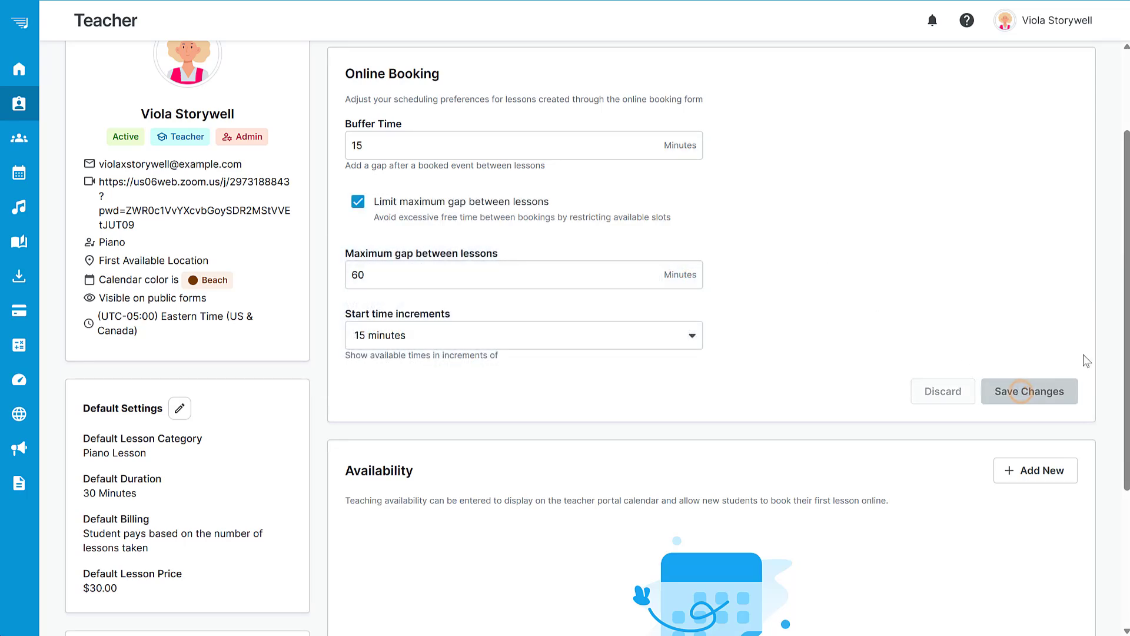
Add teaching availability for all seven days from 12:00 PM to 9:00 PM with online booking allowed.
scroll(1124, 329, "down", 1)
scroll(1124, 329, "down", 3)
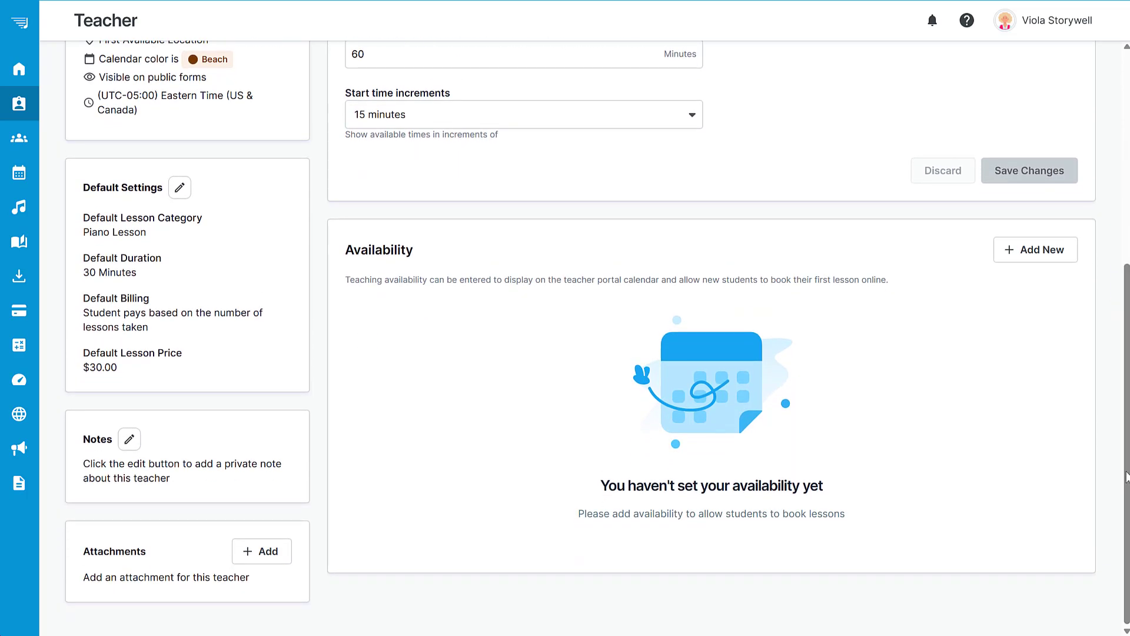
left_click(1035, 249)
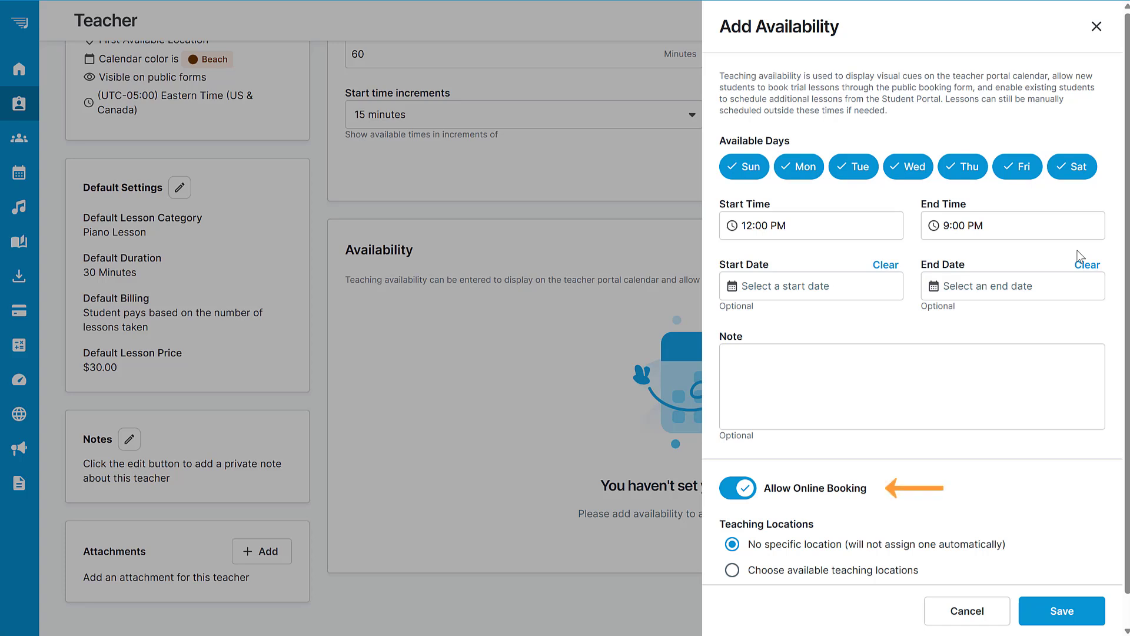
left_click(1063, 616)
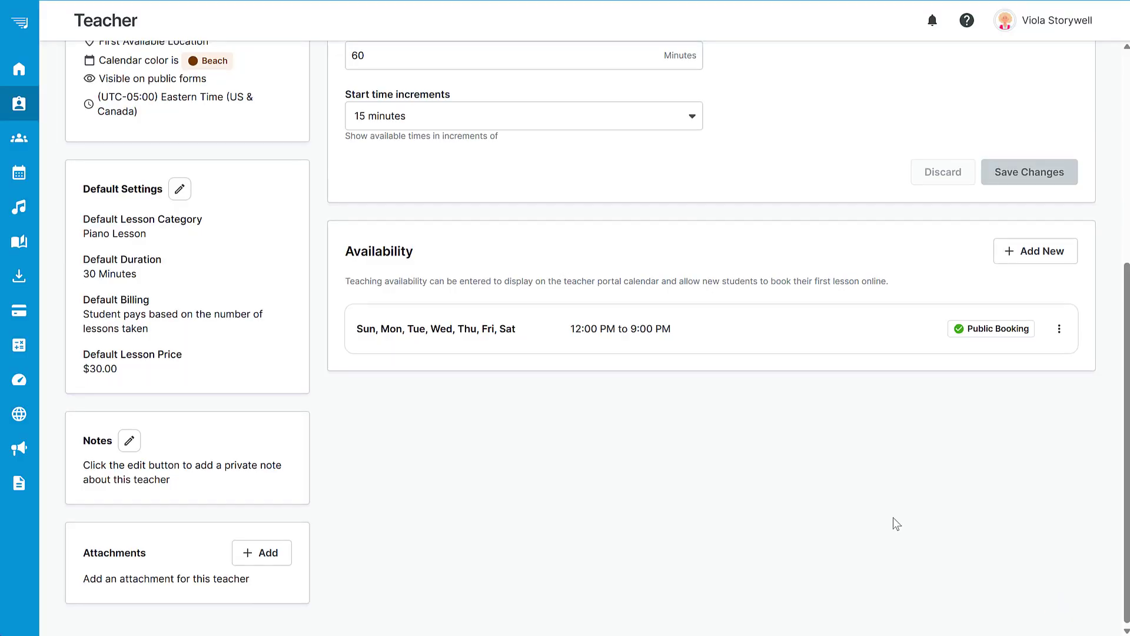
Add Voice to the instruments in the teacher's profile, keep public form visibility set to Visible, and save.
scroll(896, 523, "up", 5)
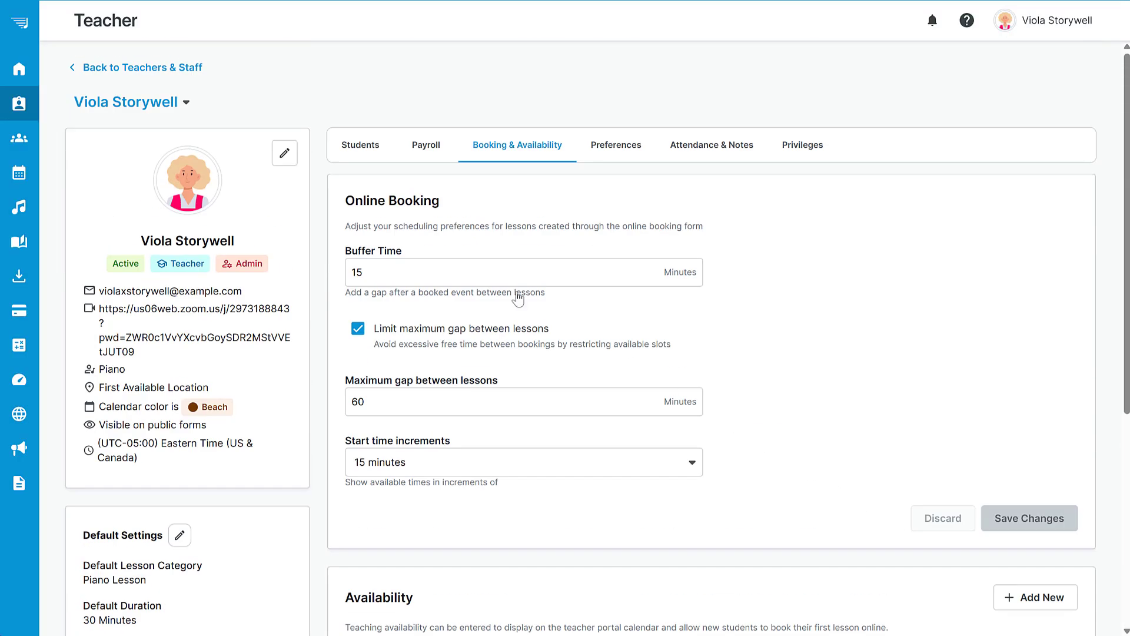
left_click(288, 156)
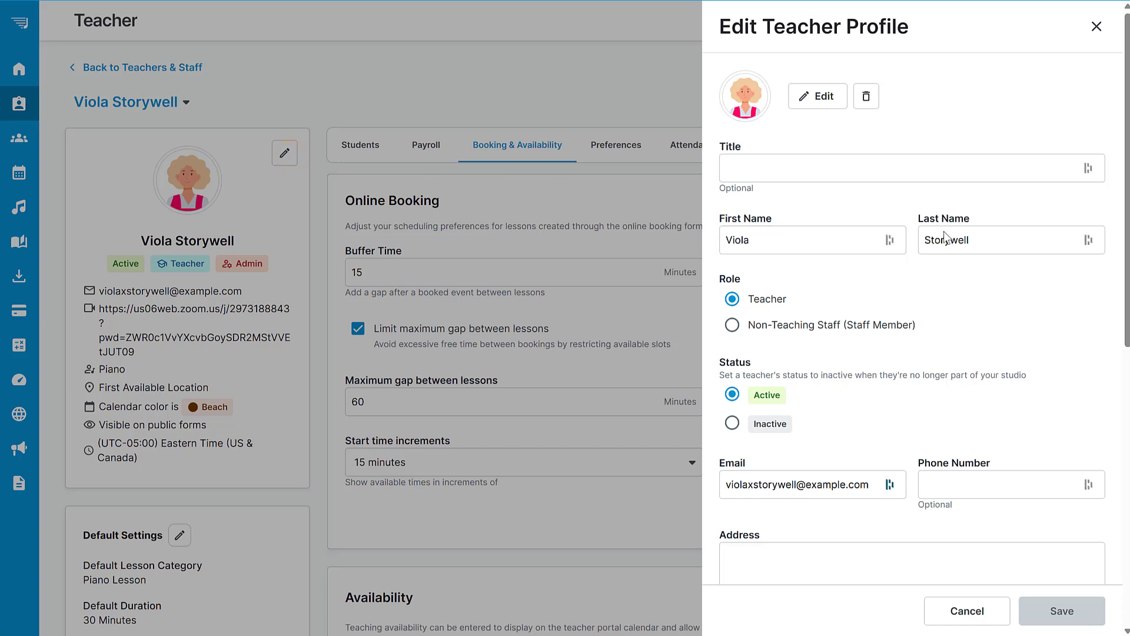
scroll(1126, 252, "down", 1)
left_click_drag(1127, 254, 1128, 506)
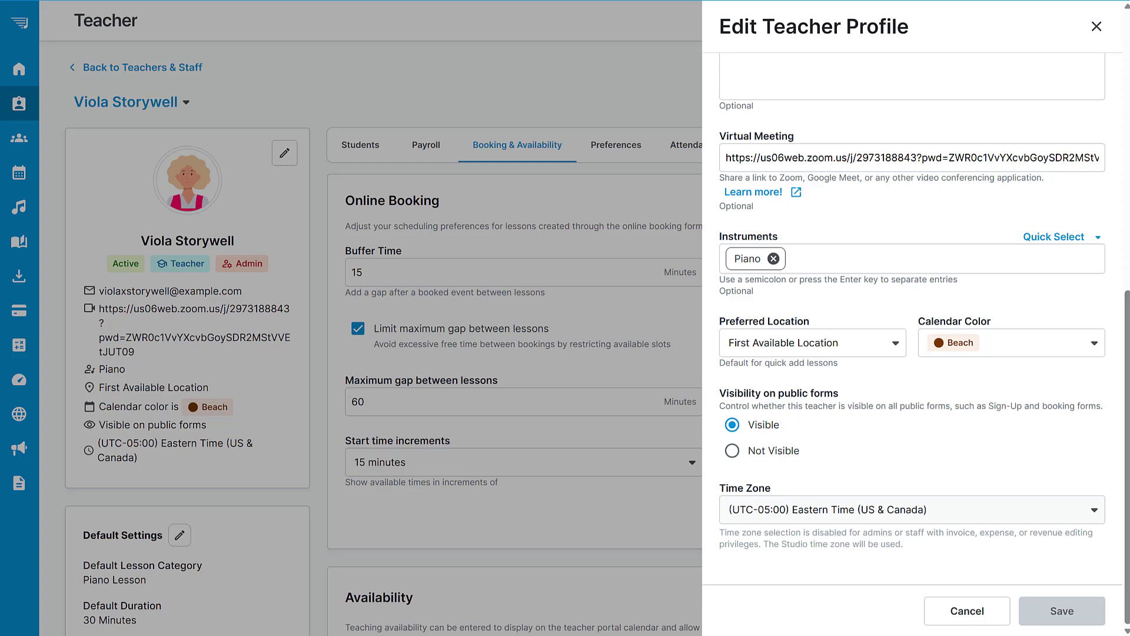
left_click(841, 256)
type("Voi")
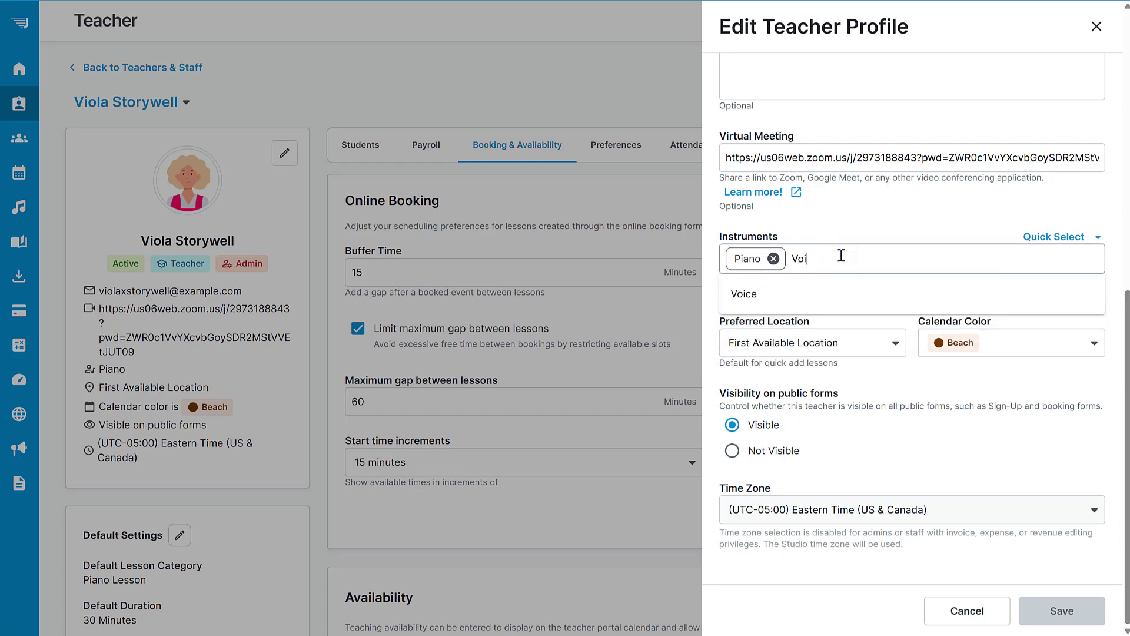
type("ce")
left_click(820, 295)
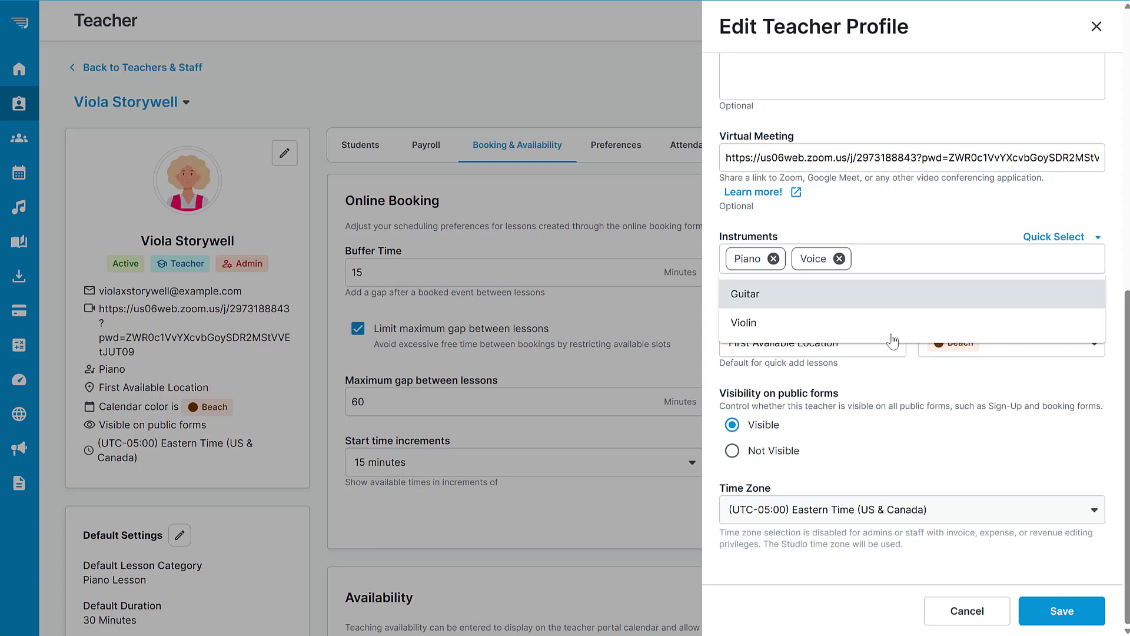
left_click(1027, 430)
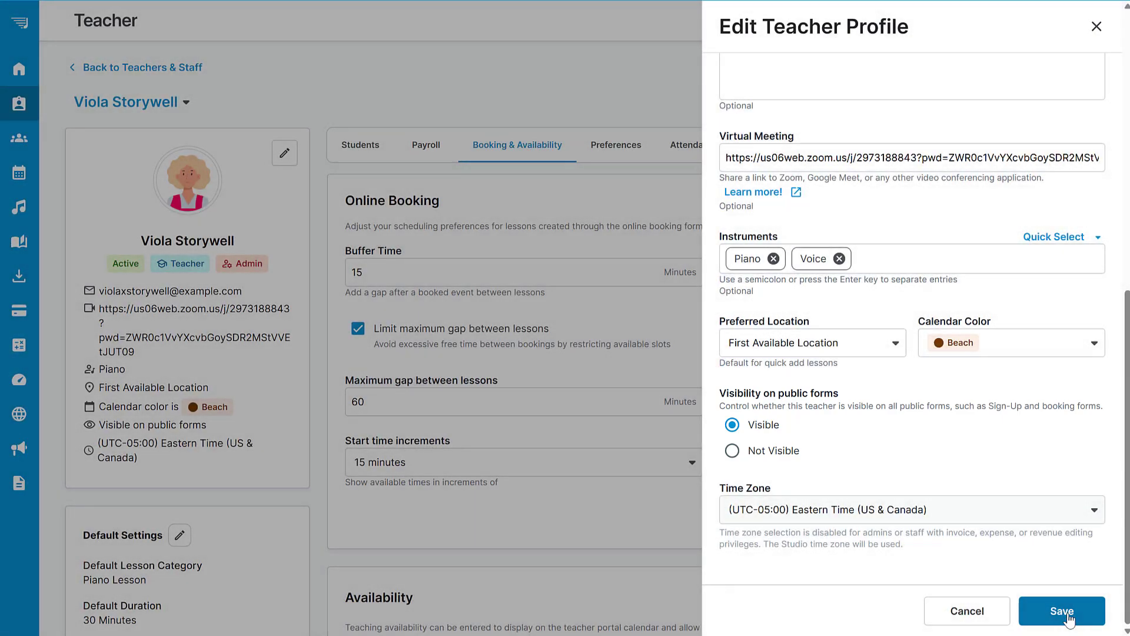
left_click(1063, 611)
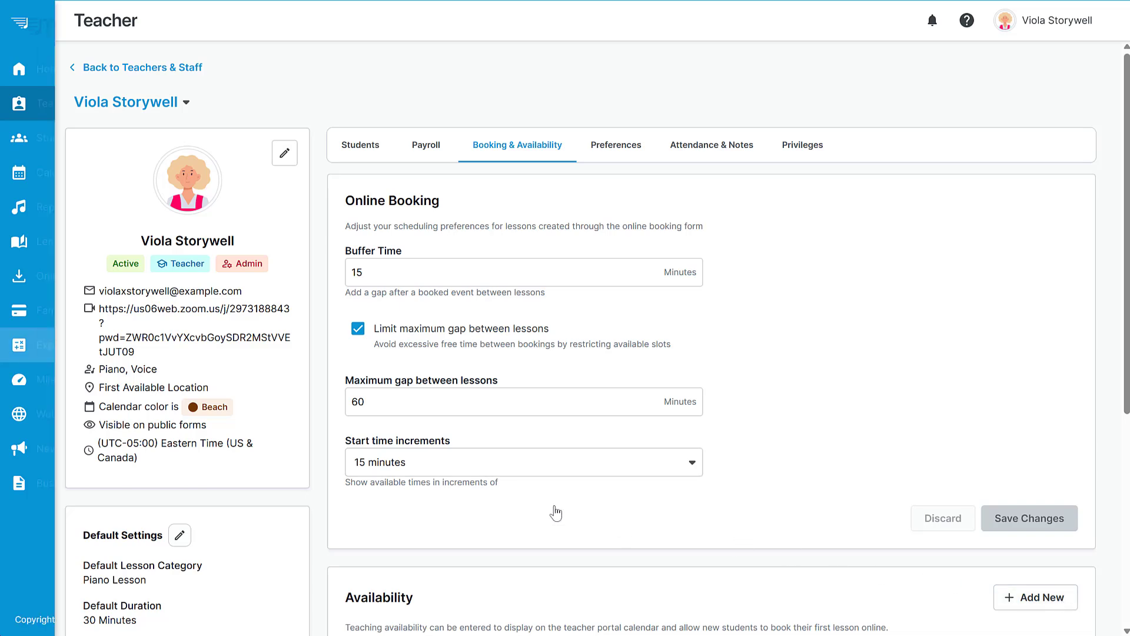
Delete the existing Book & Sign-Up block from the website's home page.
left_click(48, 419)
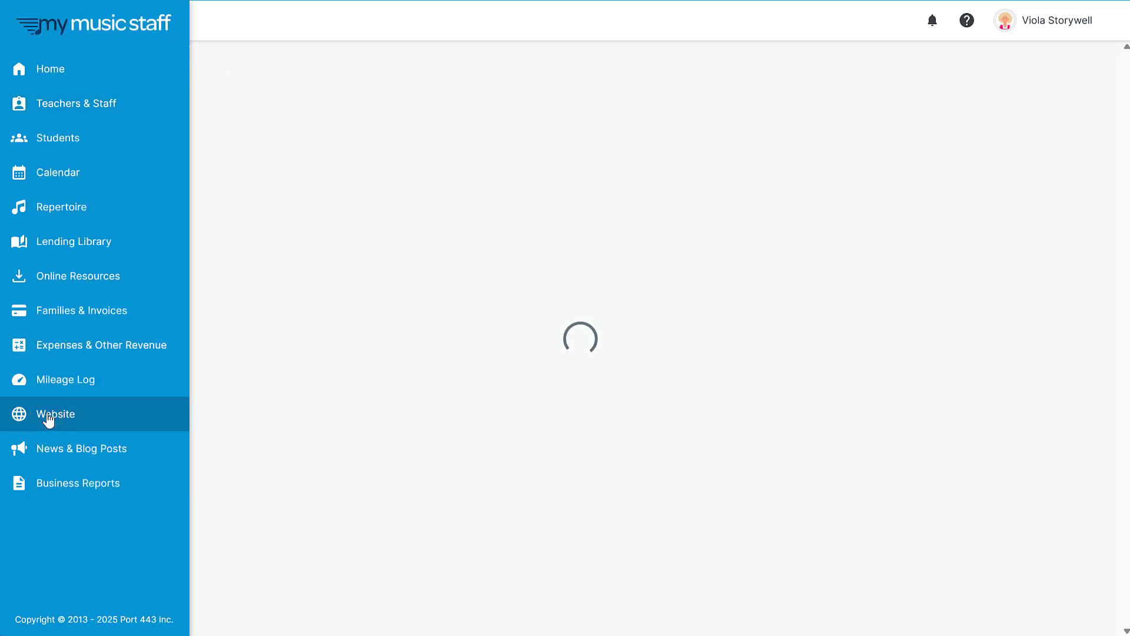
left_click(1104, 155)
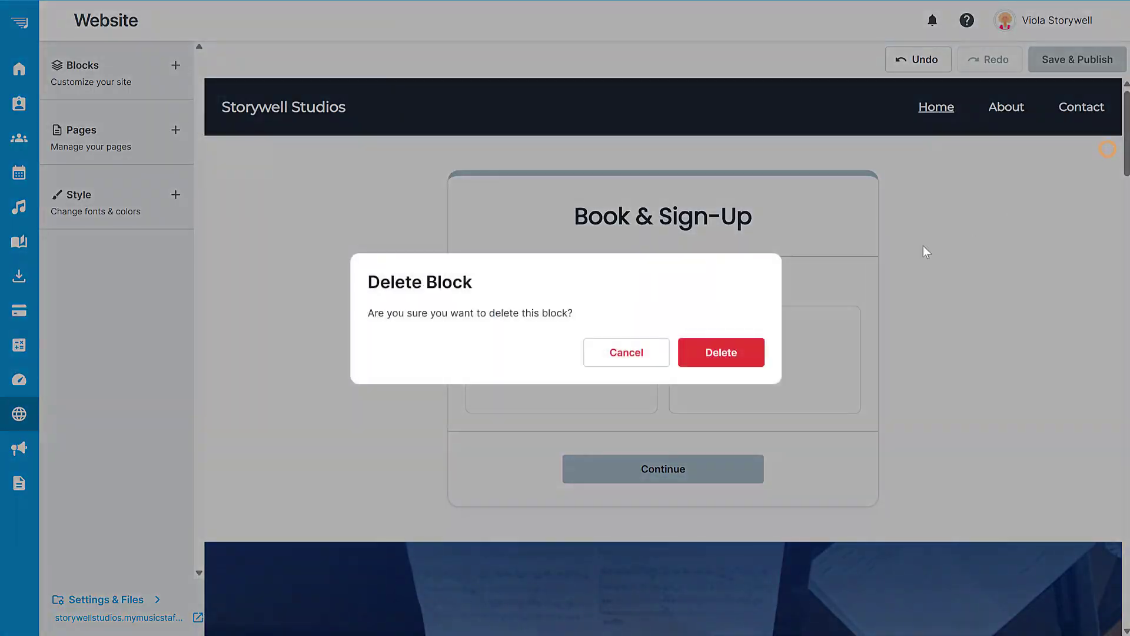
left_click(721, 352)
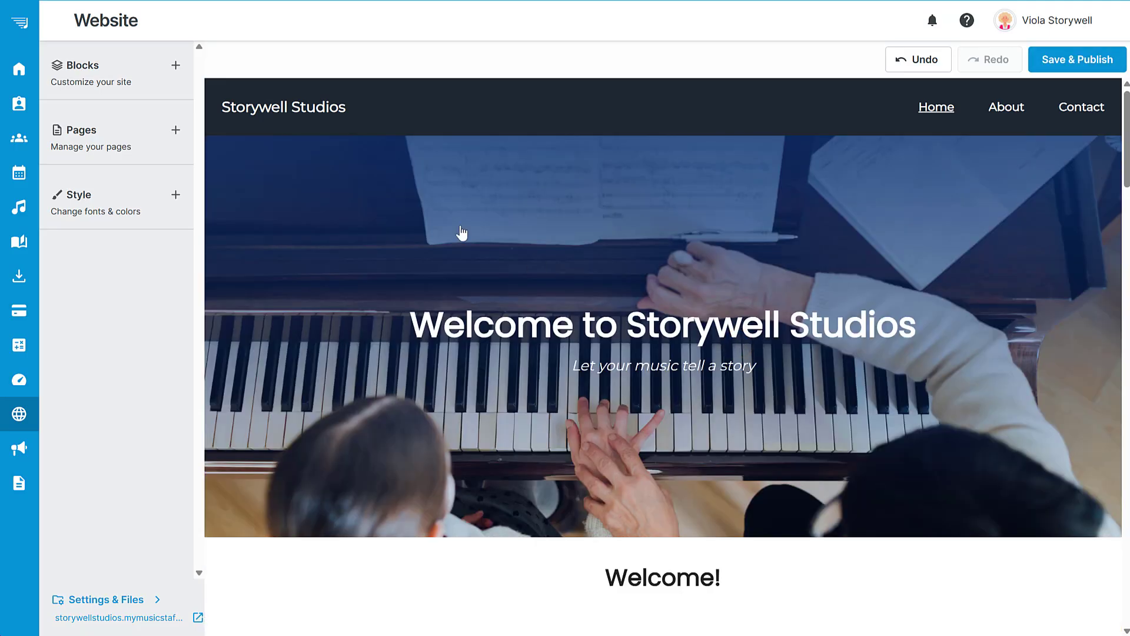
Add the white-background Book from Availability form block above the welcome hero section on the home page.
left_click(102, 81)
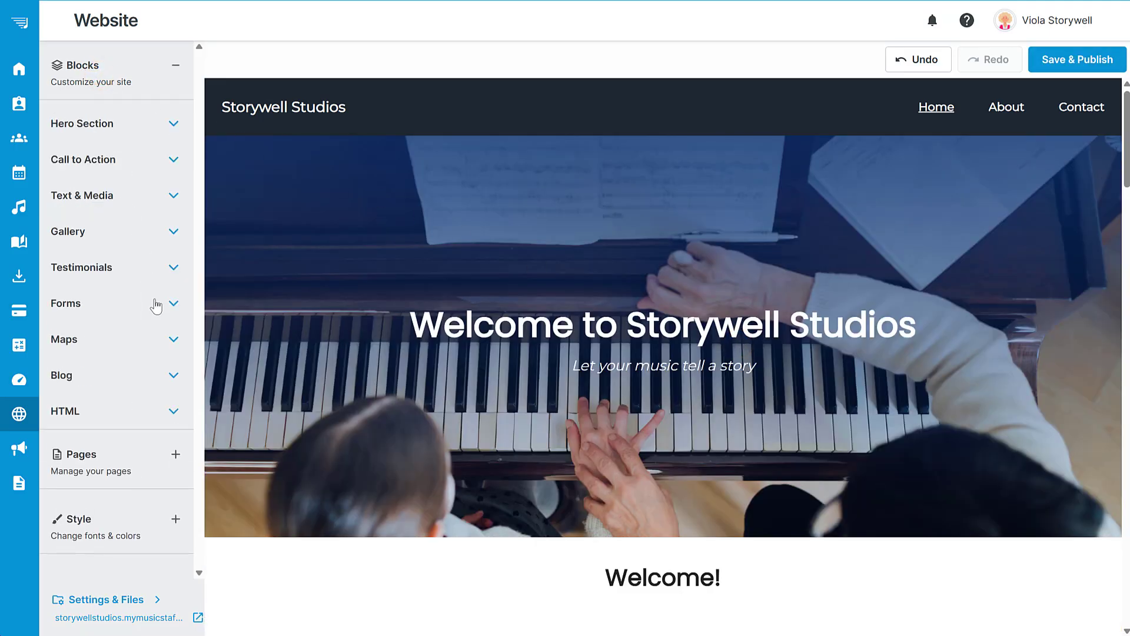
left_click(154, 303)
scroll(131, 359, "down", 6)
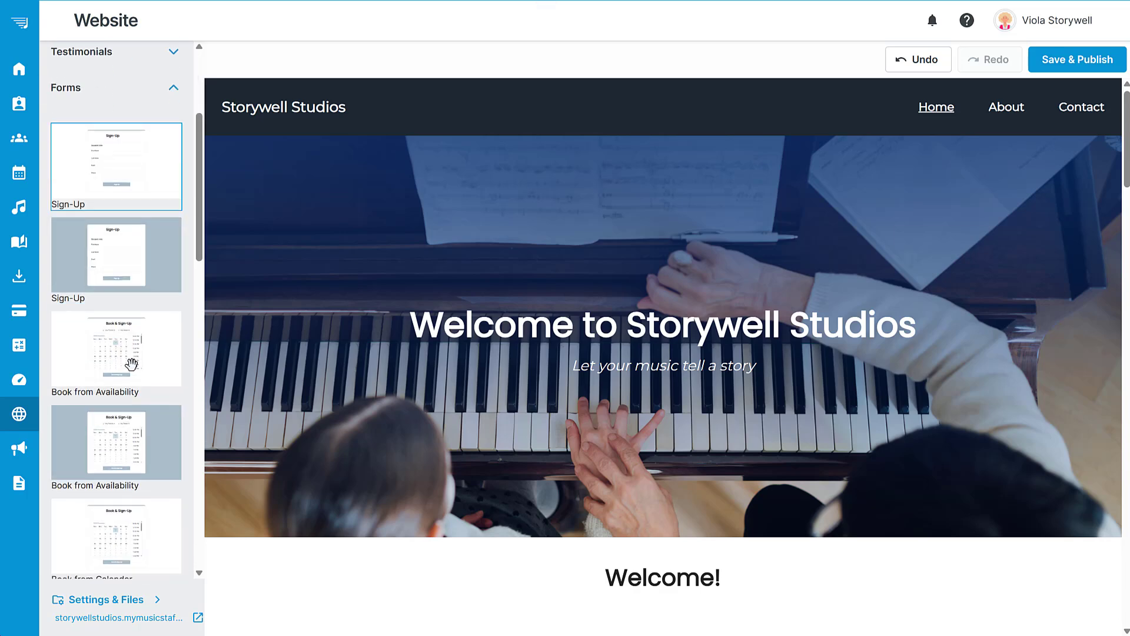
left_click(101, 210)
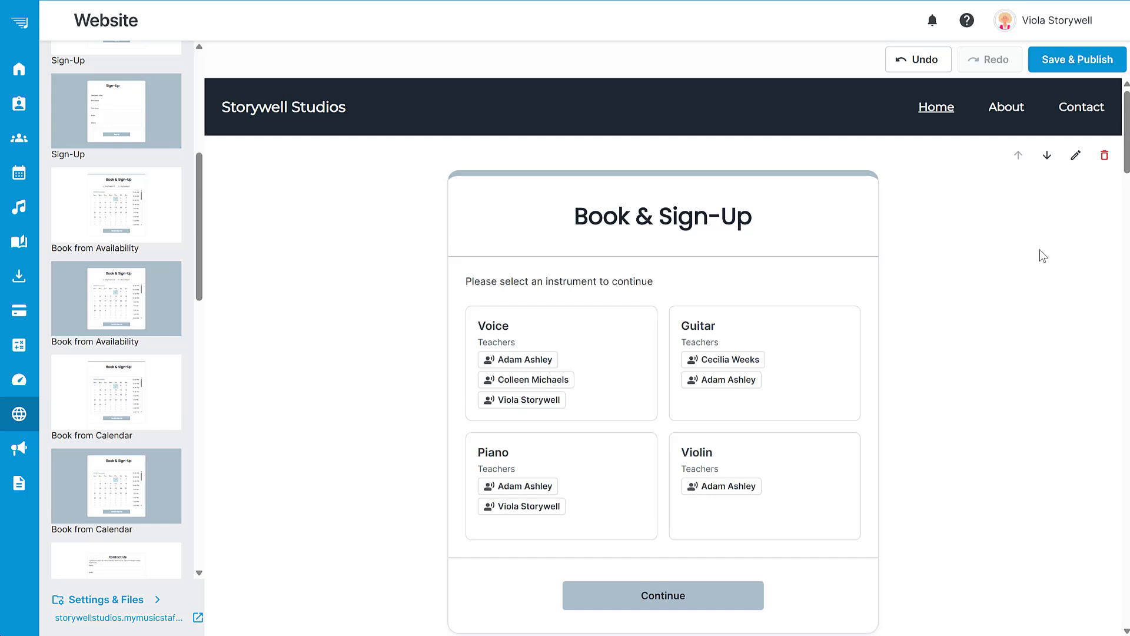
Review the new booking form's General settings, apply them with Filter Teachers off, and publish the website.
left_click(1074, 156)
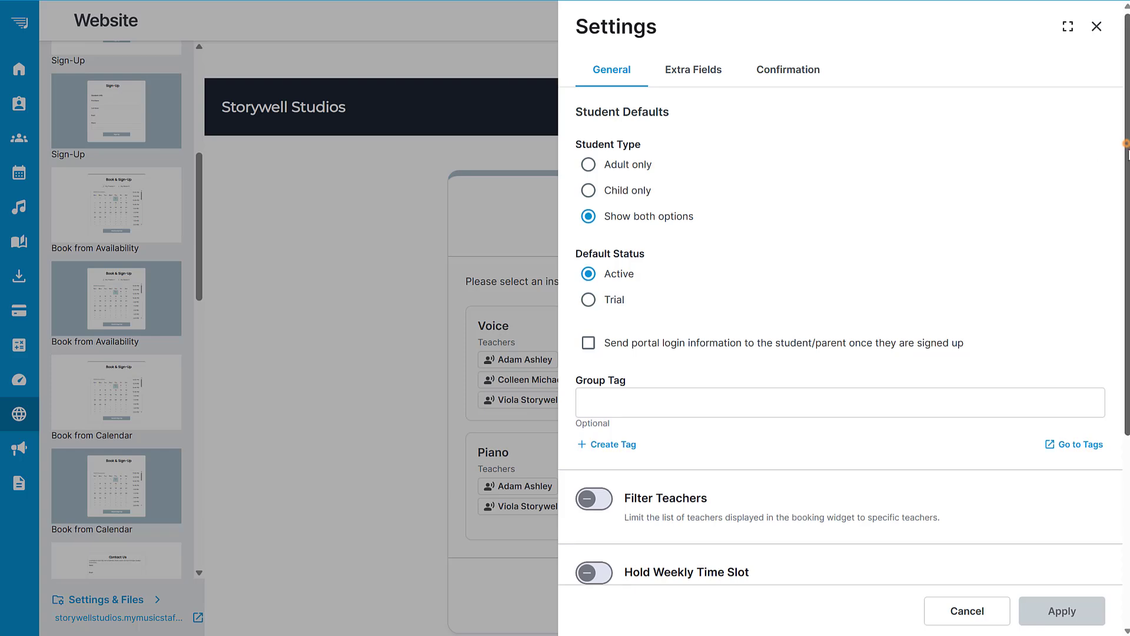
scroll(1089, 154, "down", 5)
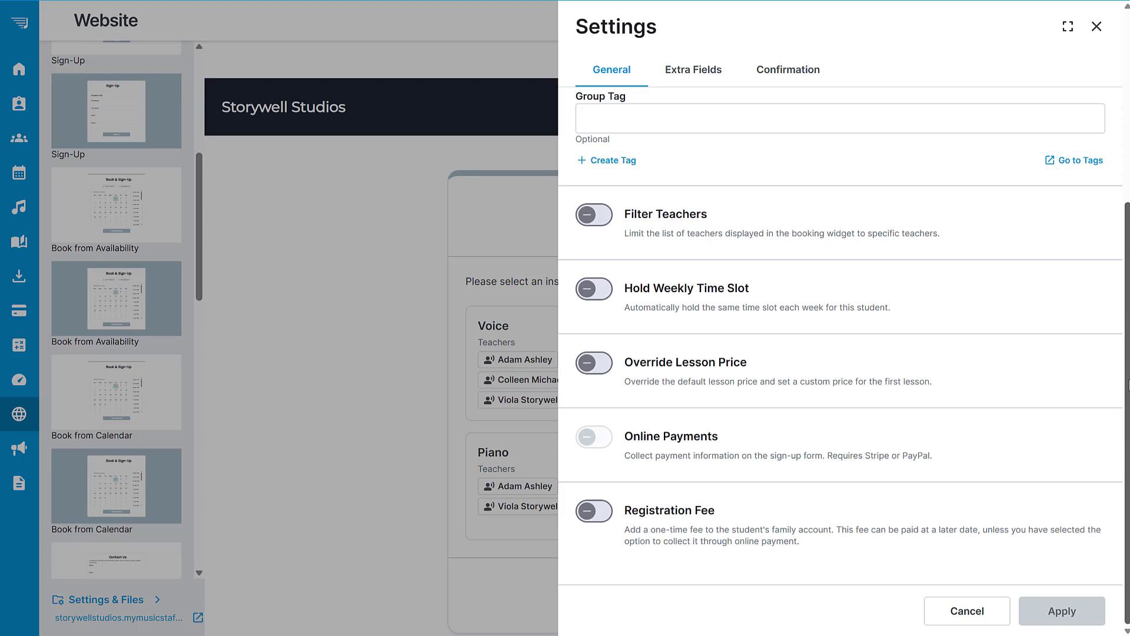
left_click(593, 216)
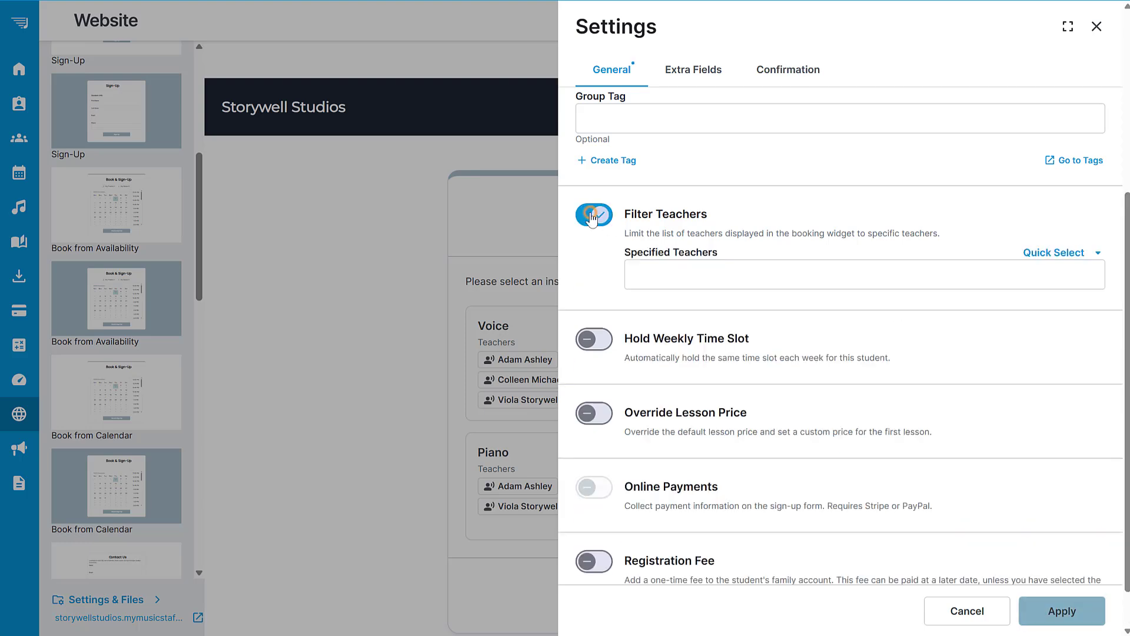
left_click(594, 216)
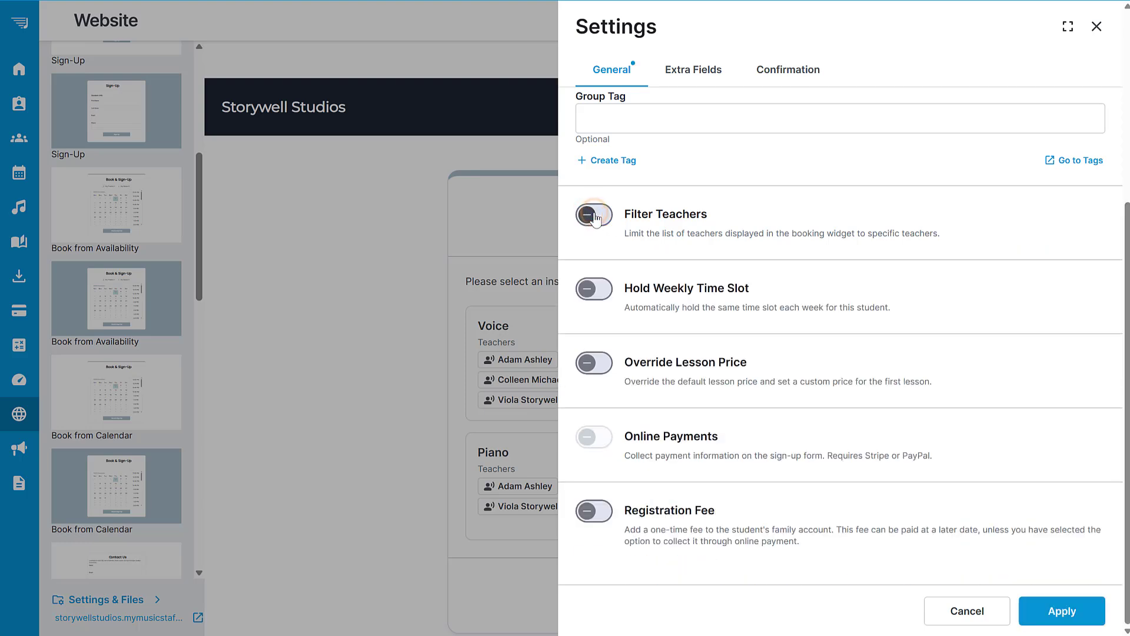
left_click(1064, 611)
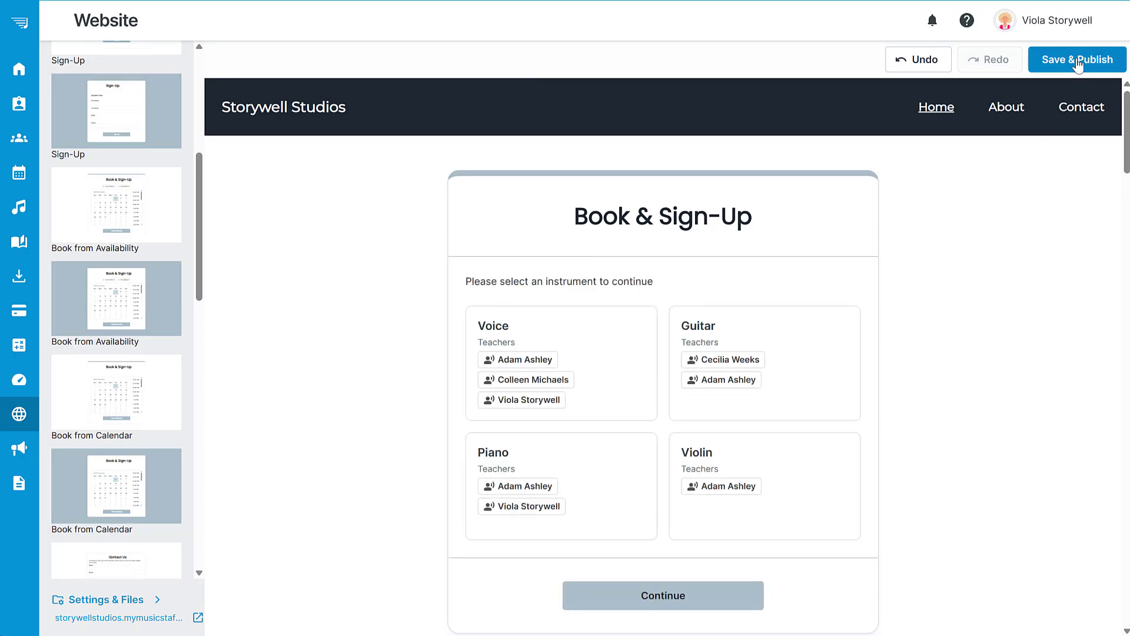
left_click(1084, 59)
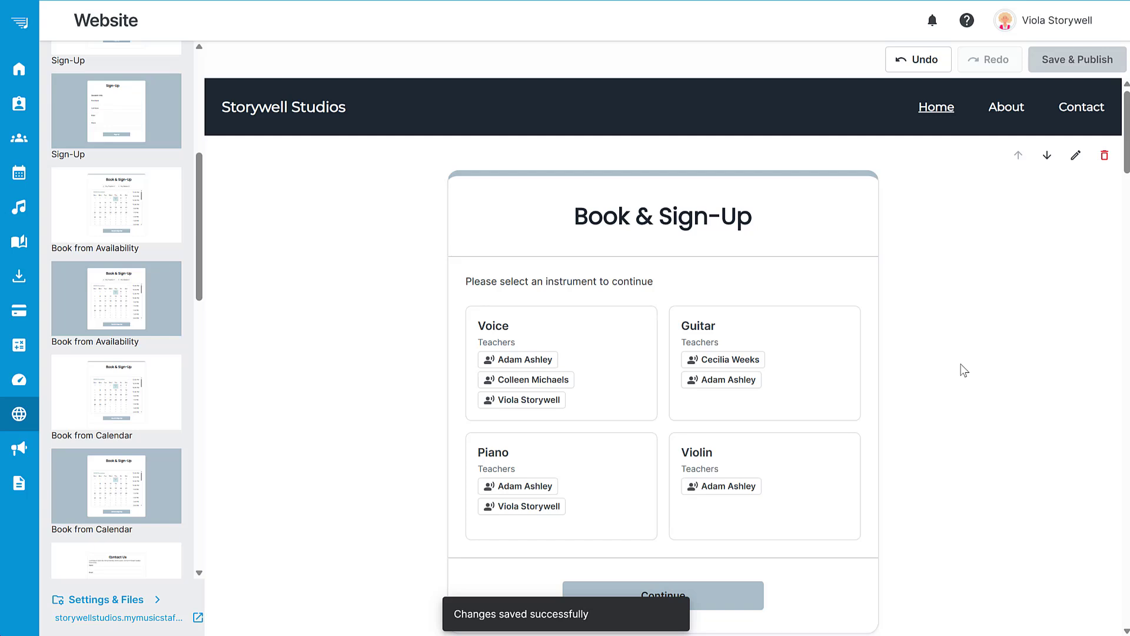
Open the live website and preview booking a 12:00 PM Voice lesson on August 1, 2025 through to the student and parent info page.
left_click(115, 617)
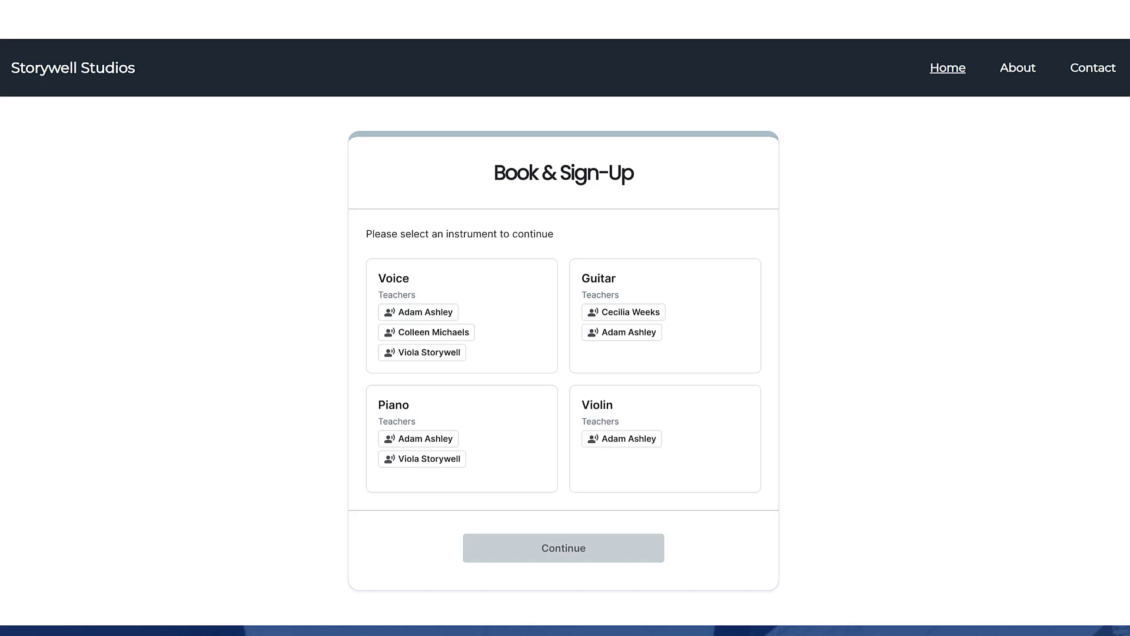
left_click(521, 335)
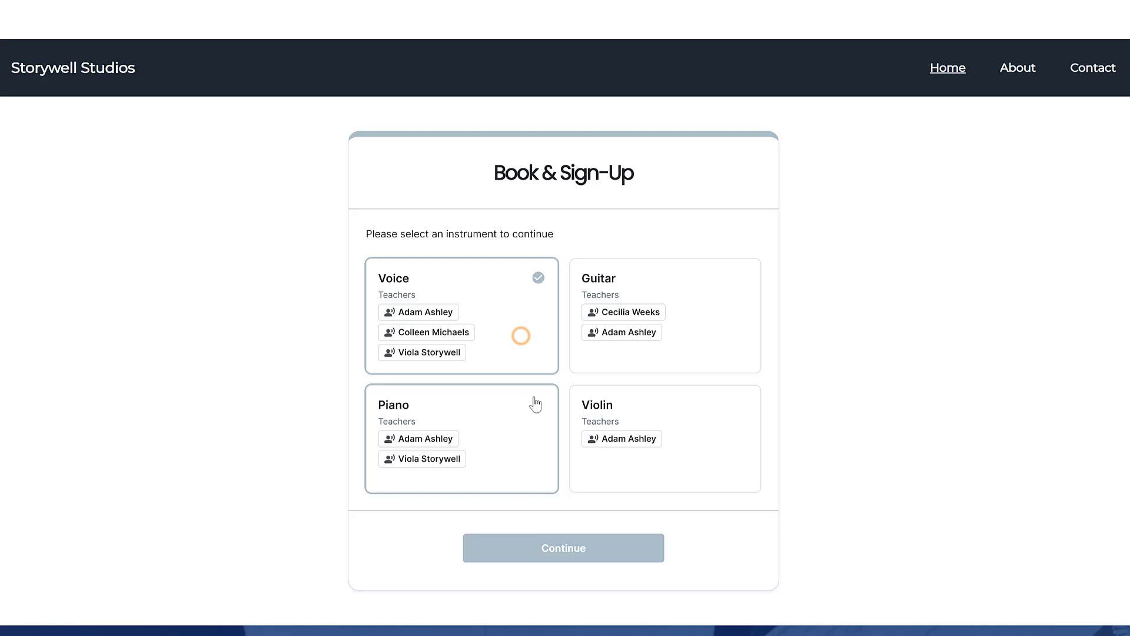
left_click(569, 558)
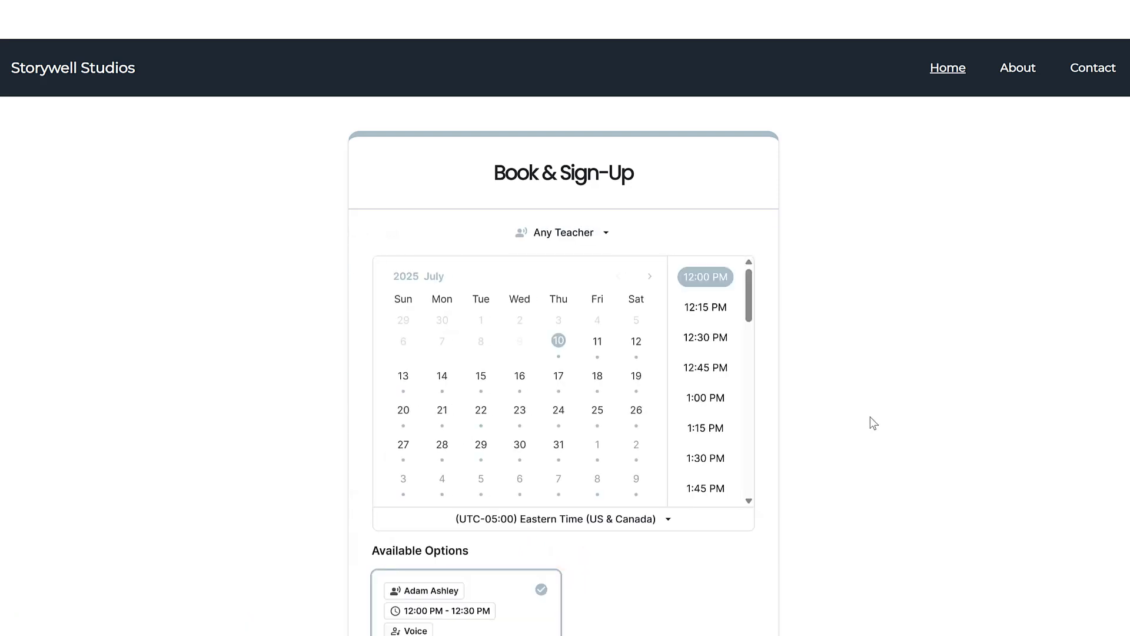
scroll(960, 318, "down", 2)
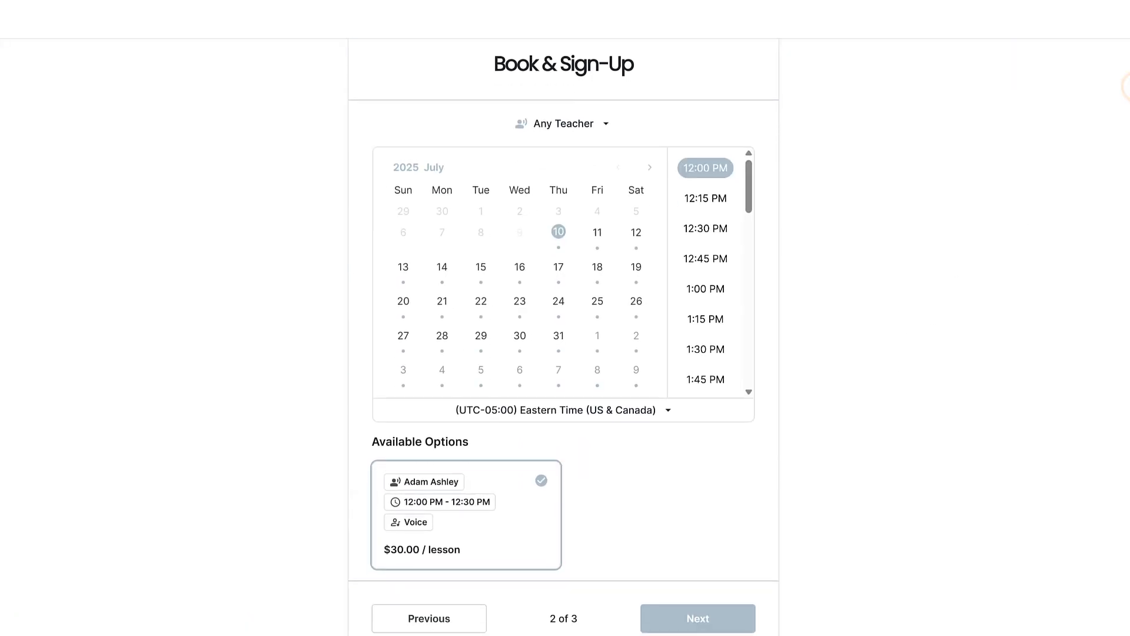
left_click(650, 167)
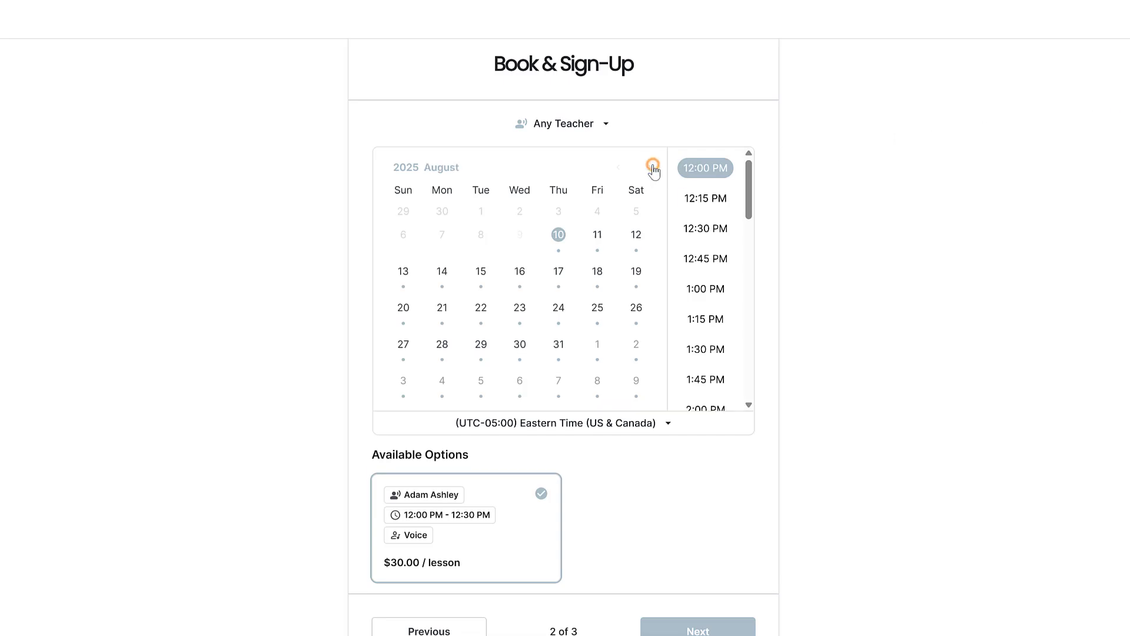
left_click(534, 511)
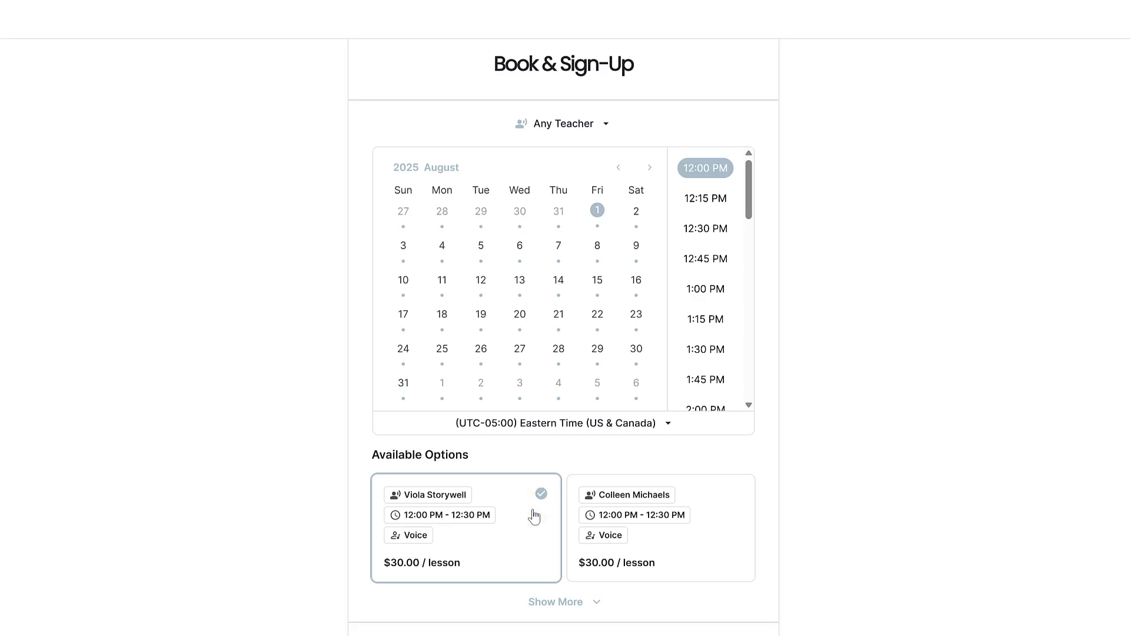
scroll(534, 515, "down", 1)
left_click(707, 587)
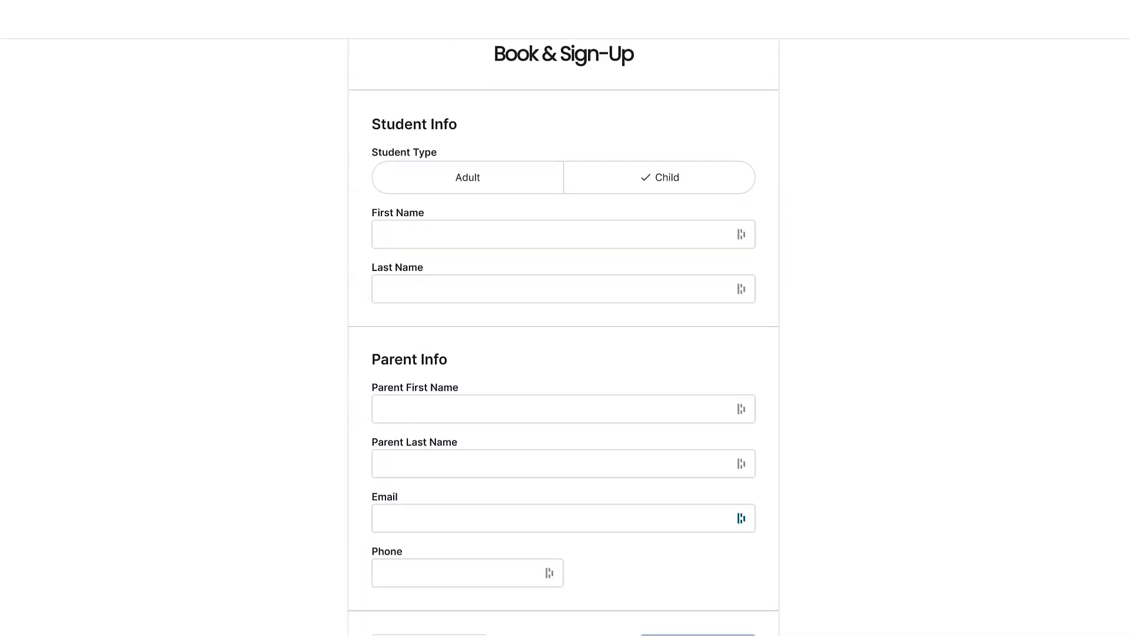
scroll(563, 338, "down", 4)
scroll(564, 338, "up", 5)
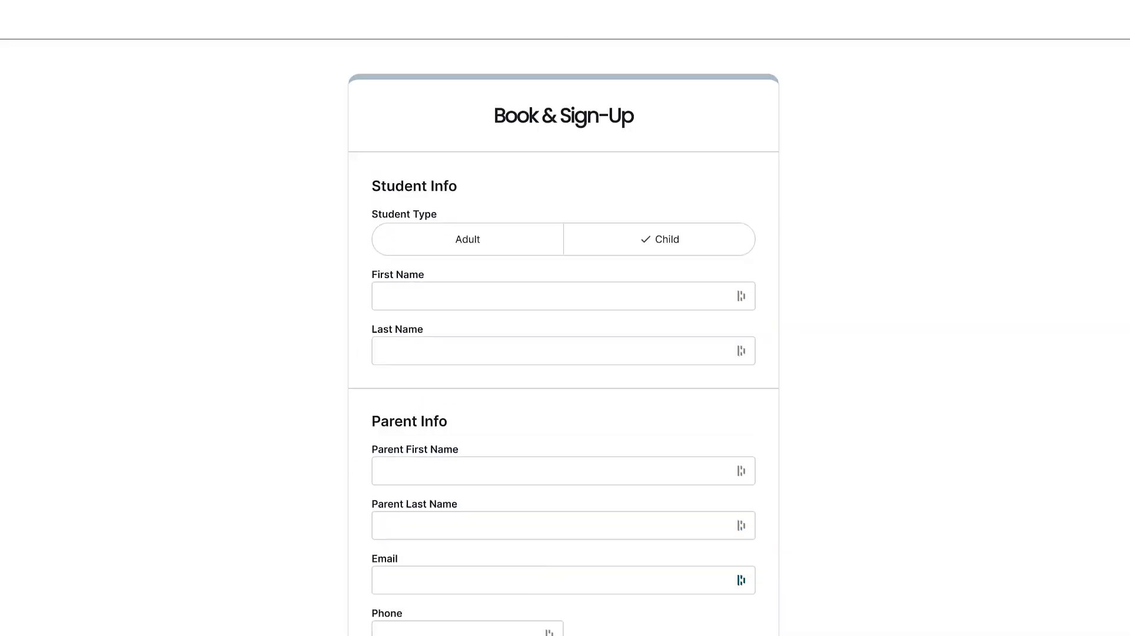
scroll(978, 251, "up", 1)
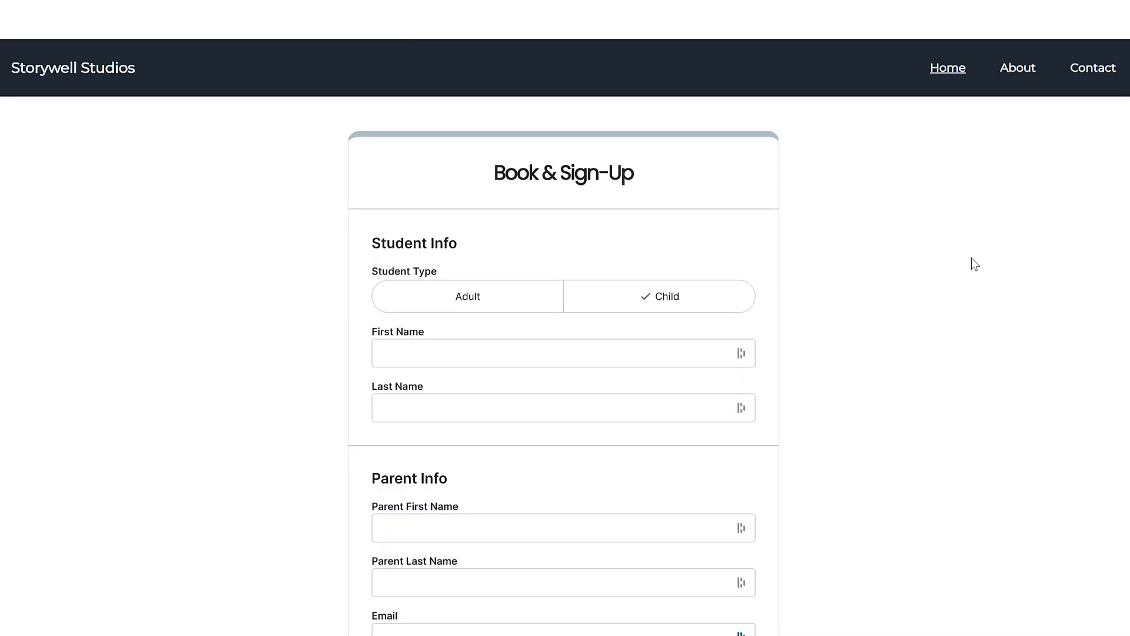